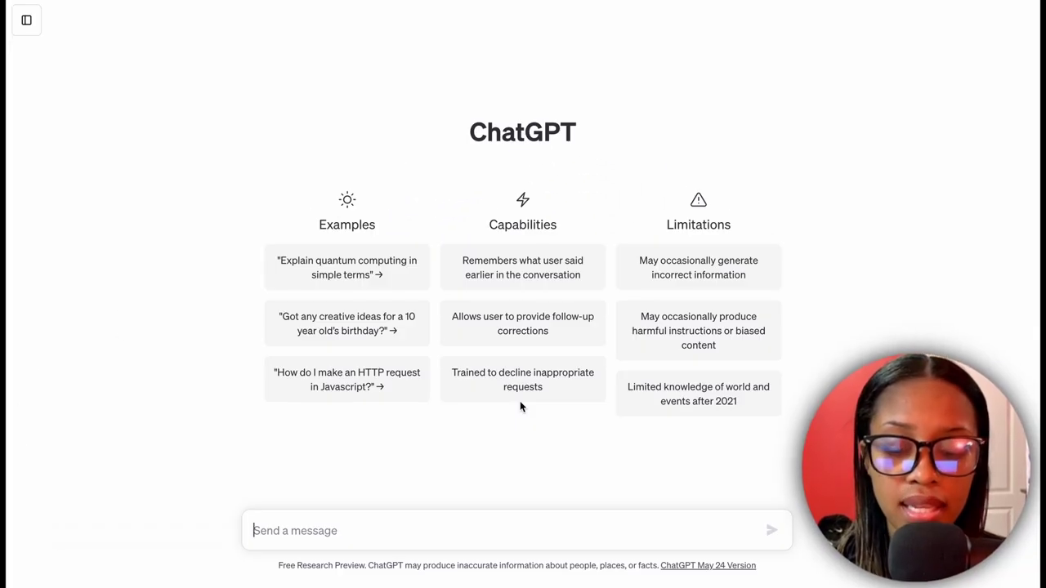
# Send ChatGPT the prompt for 30 'Top 5' social media video ideas and review the list.
pyautogui.write('give me 30 video ideas for social media posts for a social media page about "top 5 blank" that can be created using stock footage.fill in the blank.')
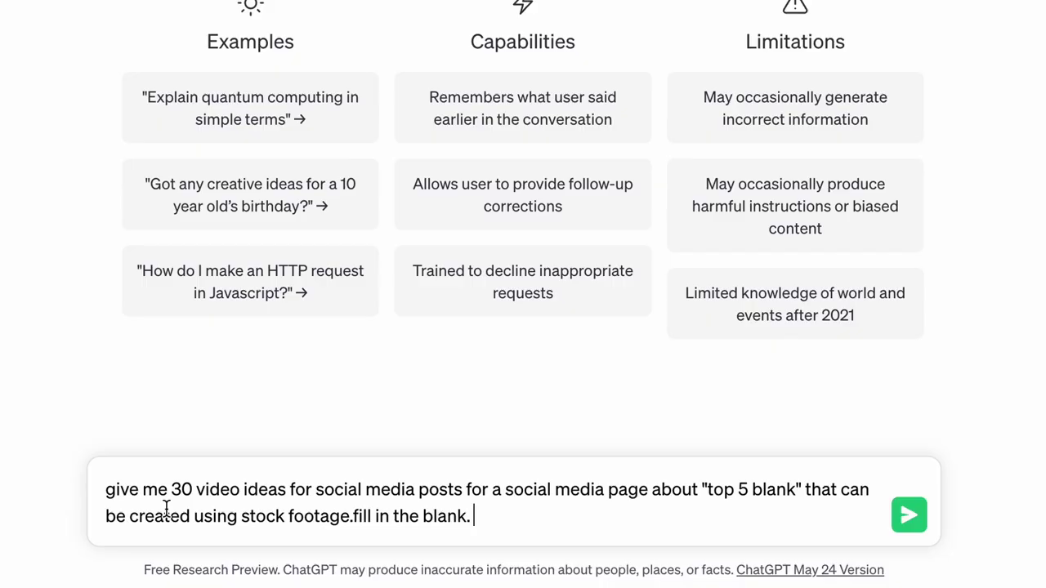
pyautogui.press('Return')
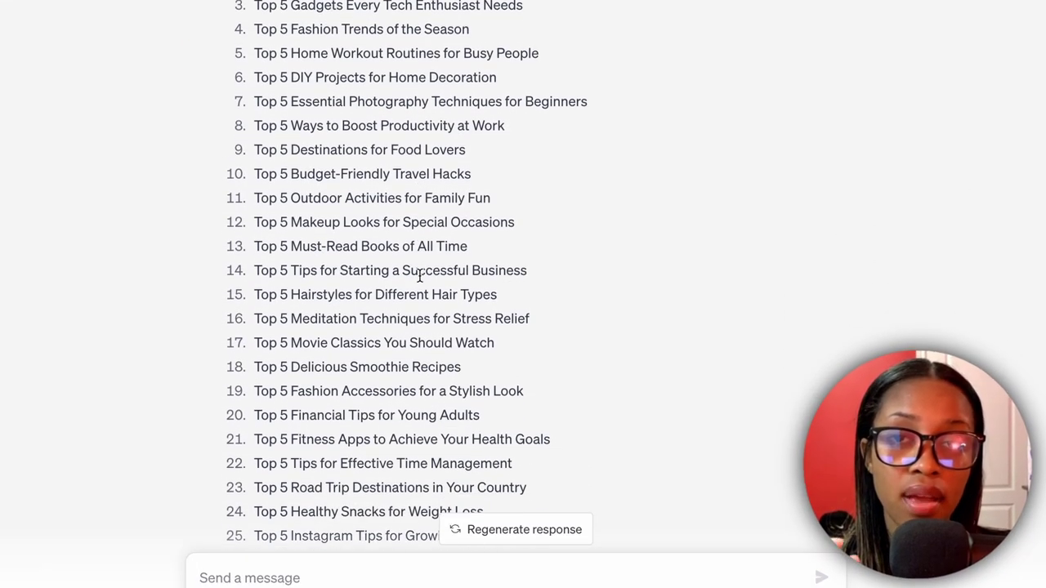
pyautogui.scroll(-3, 419, 276)
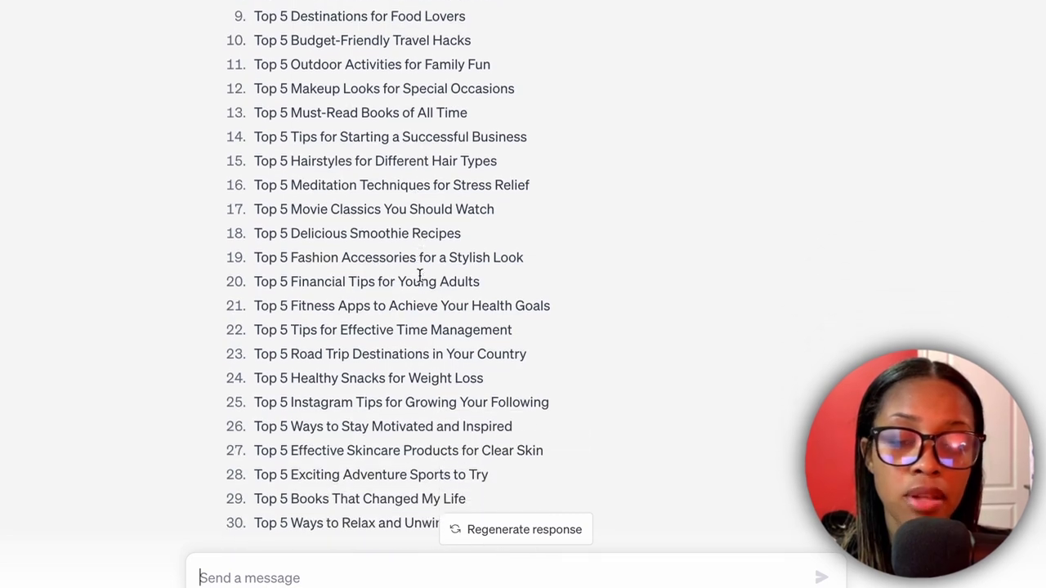
pyautogui.scroll(6, 419, 276)
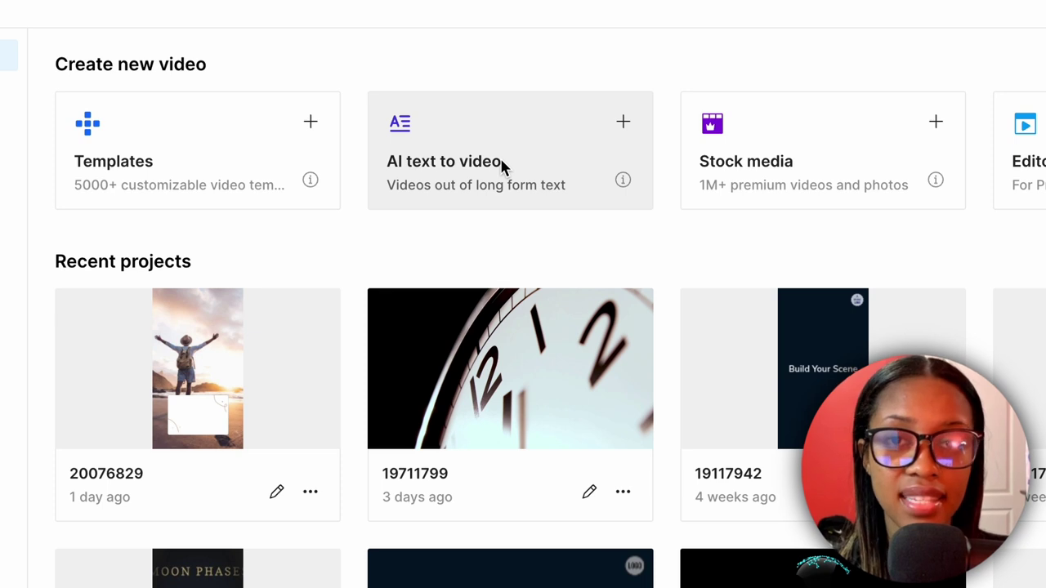
# Start an AI text-to-video project, filter to Portrait templates, and open Helpful Career Tips.
pyautogui.click(502, 165)
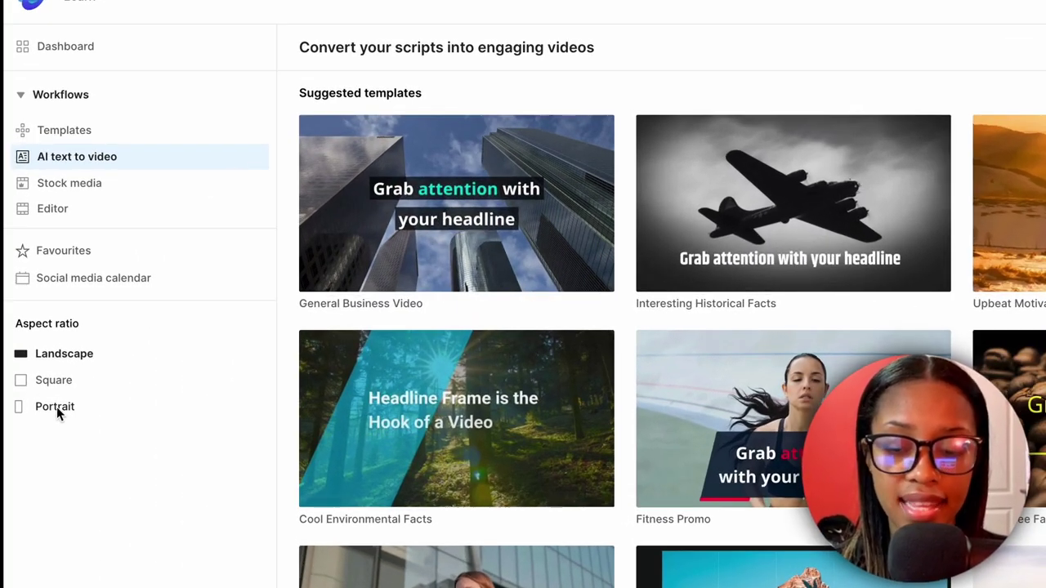
pyautogui.click(57, 406)
pyautogui.scroll(-10, 504, 394)
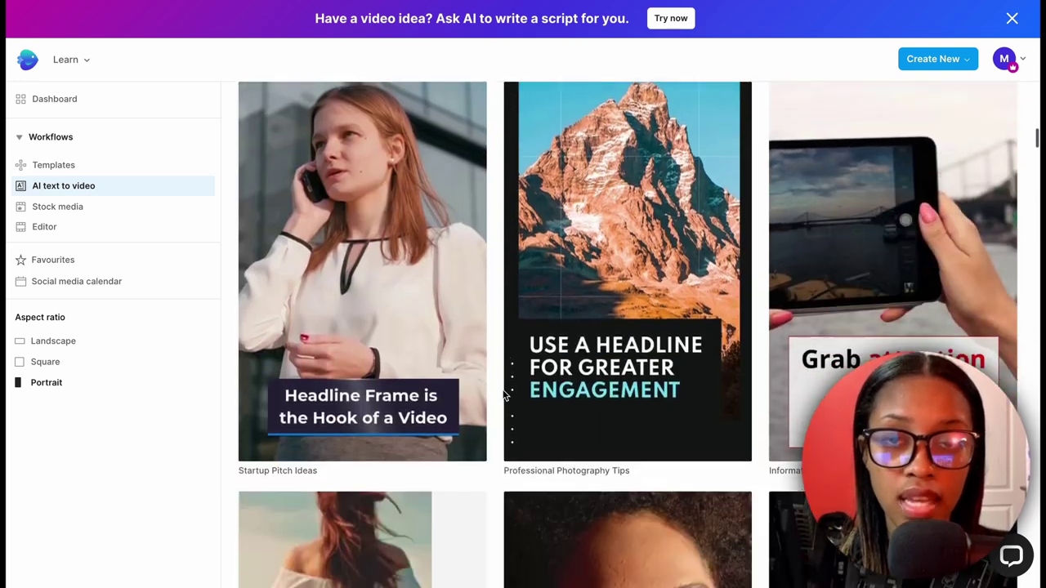
pyautogui.scroll(-14, 503, 394)
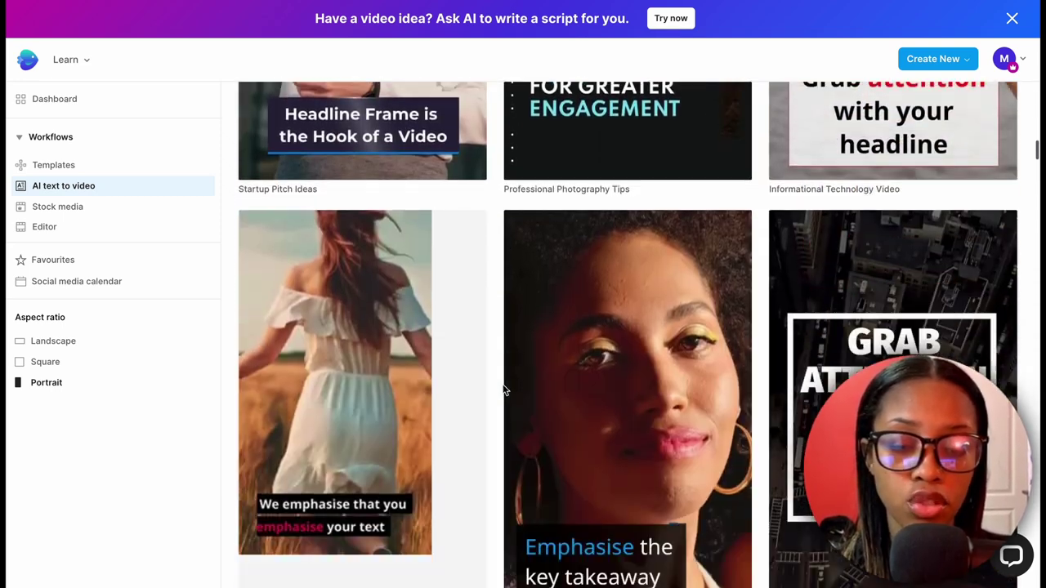
pyautogui.scroll(-8, 507, 357)
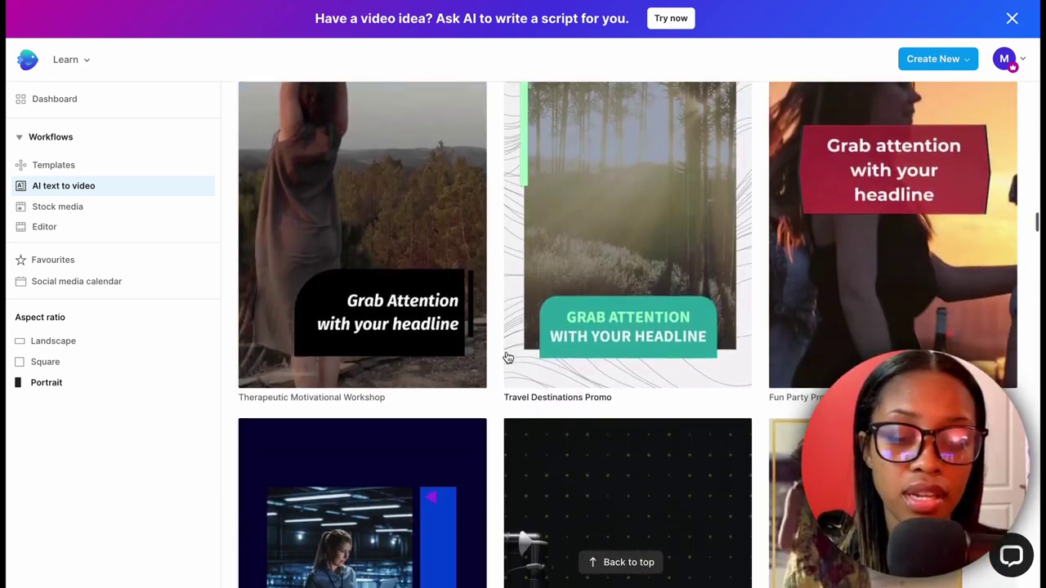
pyautogui.scroll(-9, 507, 356)
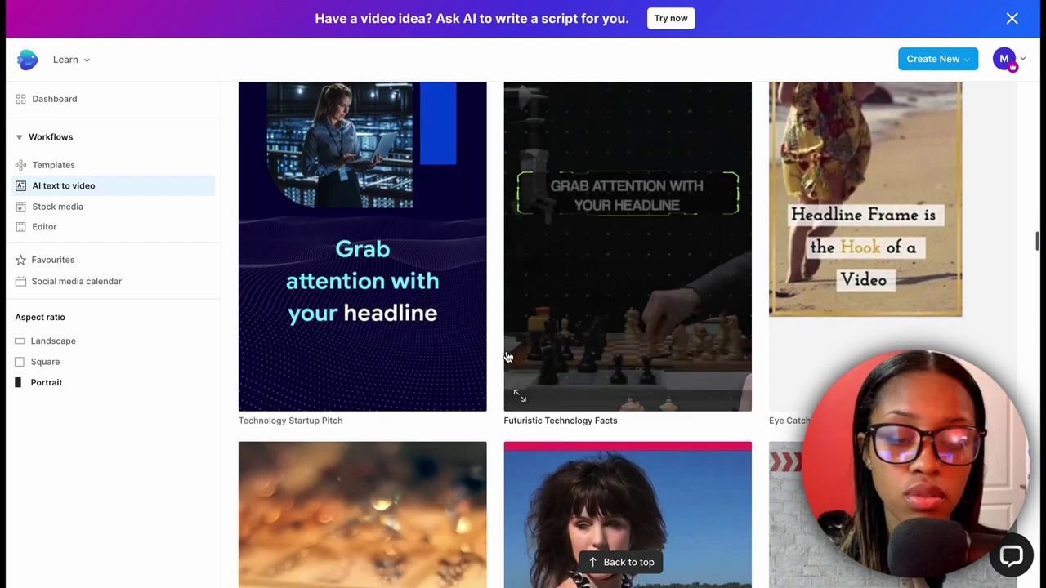
pyautogui.scroll(-5, 500, 373)
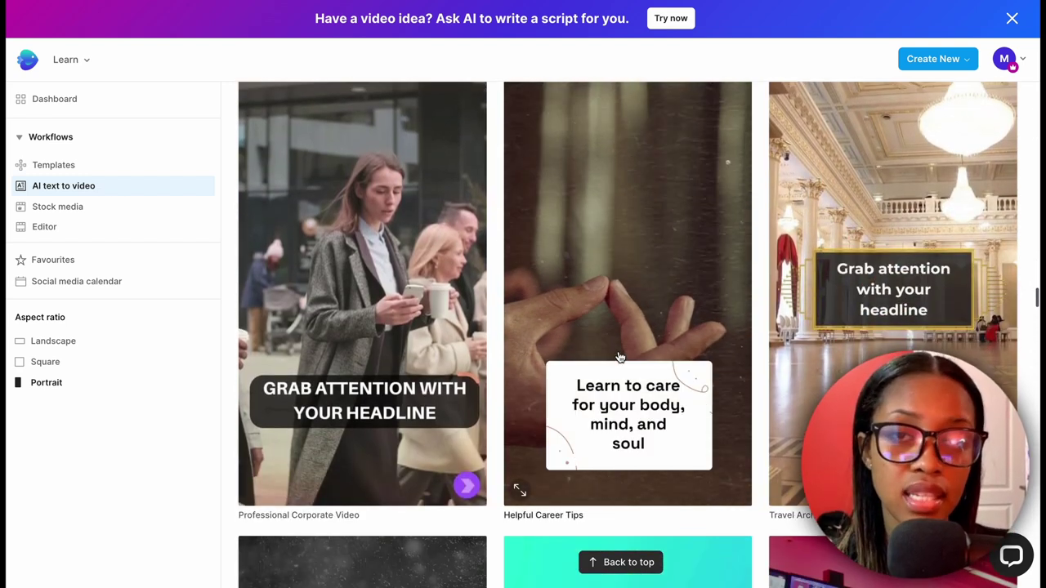
pyautogui.click(626, 281)
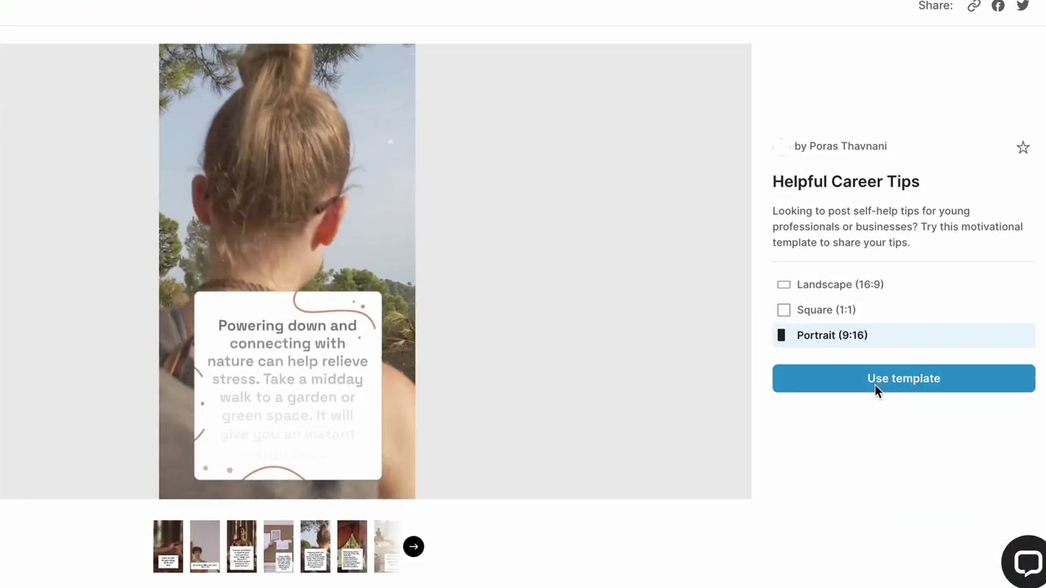
# Use the Helpful Career Tips template and choose 'Ask AI to write your script'.
pyautogui.click(904, 380)
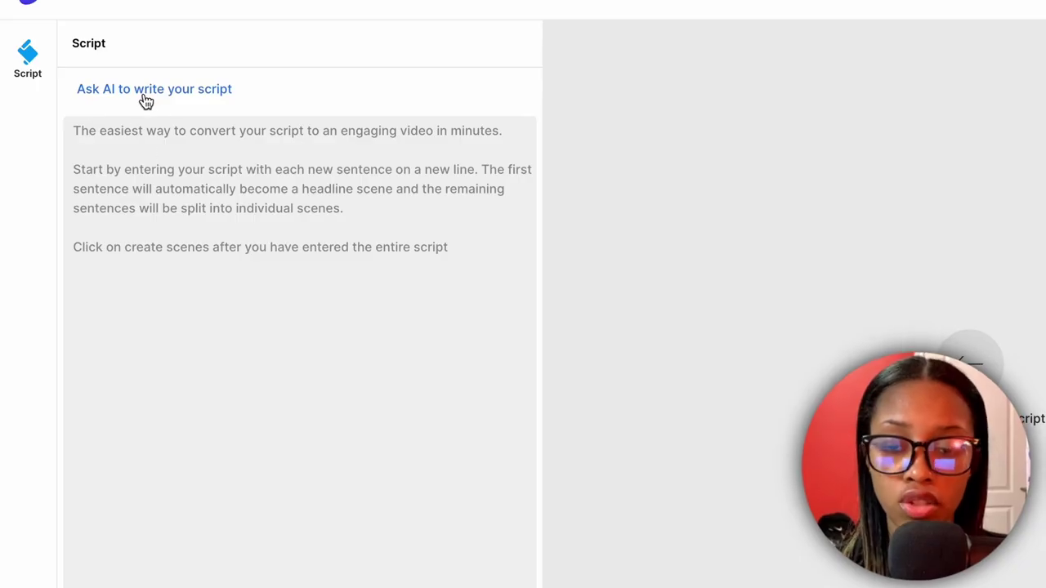
pyautogui.click(145, 101)
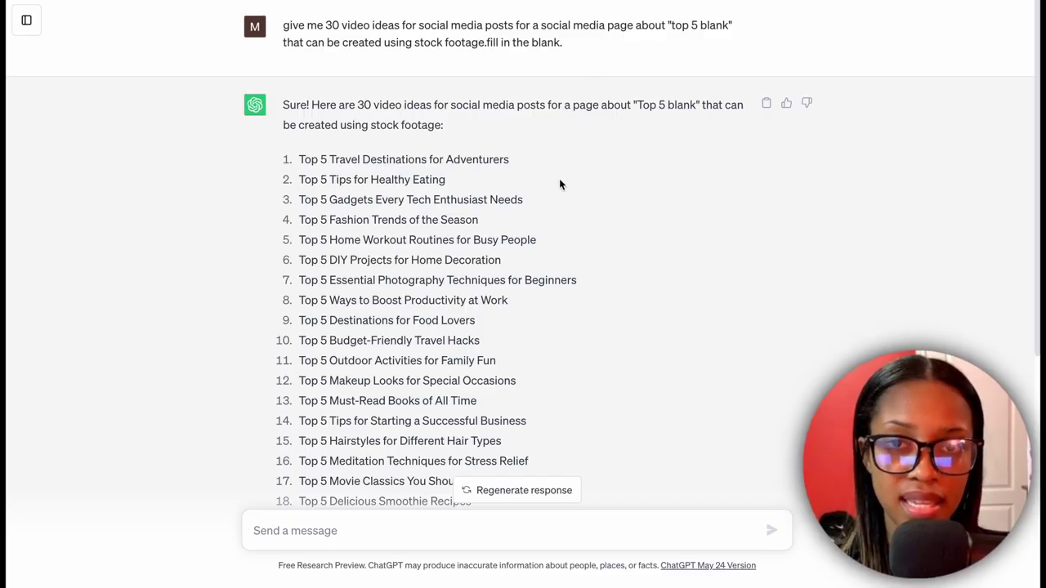
pyautogui.click(528, 163)
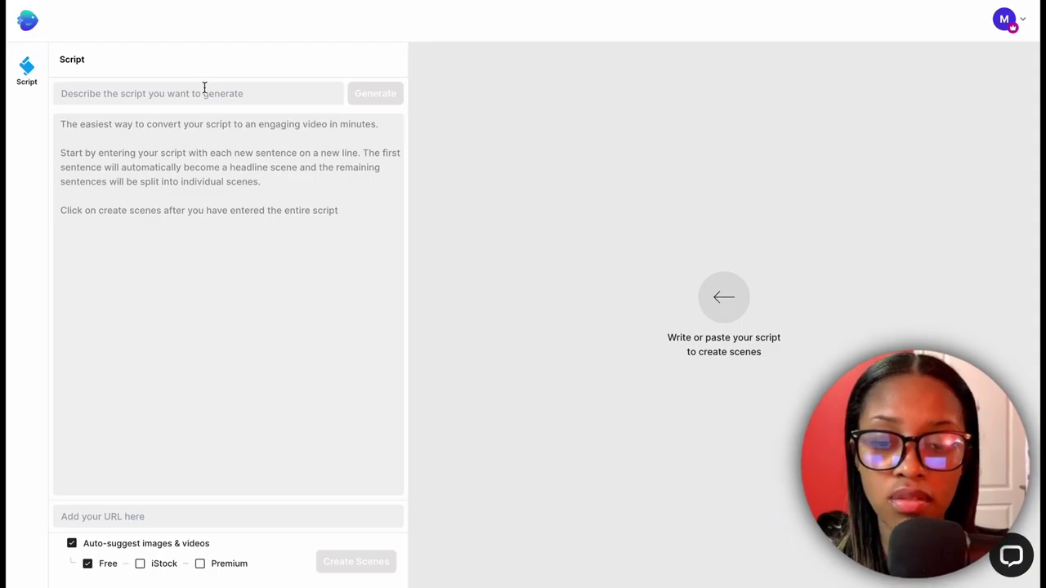
# Paste the top five adventure travel destinations script and create scenes from it.
pyautogui.click(202, 91)
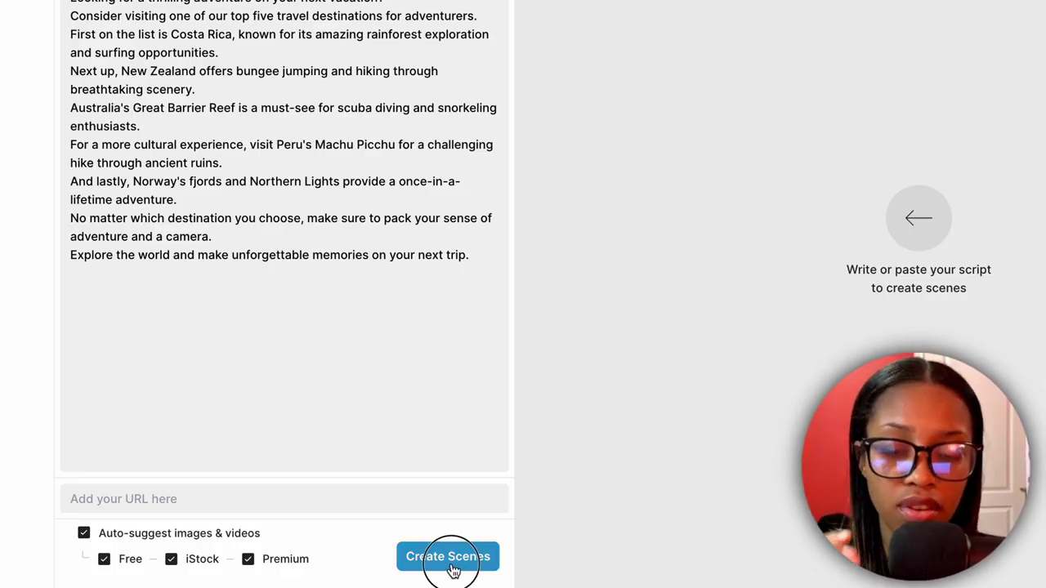
pyautogui.click(452, 567)
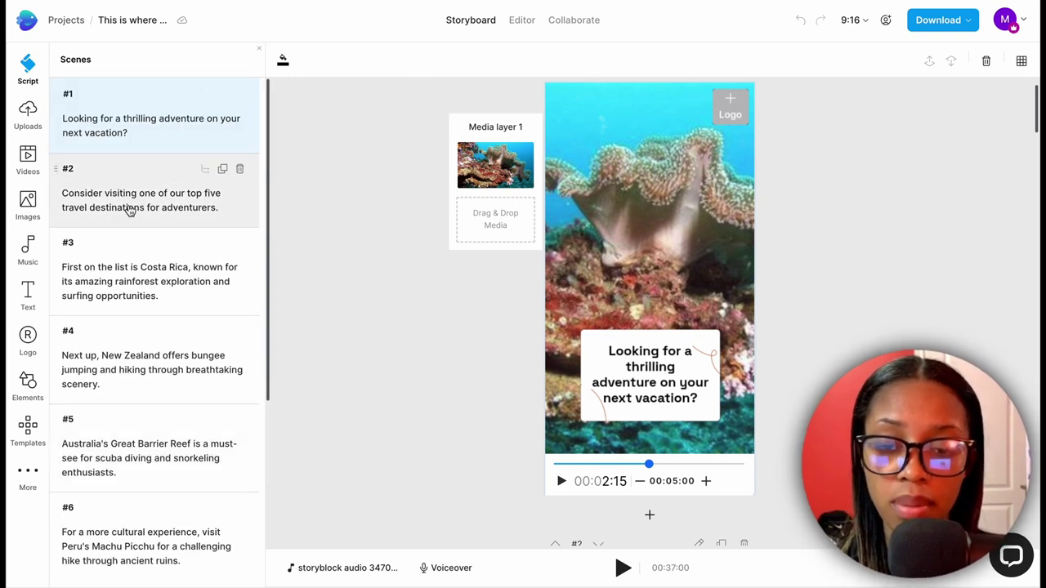
# Preview the clips of storyboard scenes #3 and #4.
pyautogui.click(118, 249)
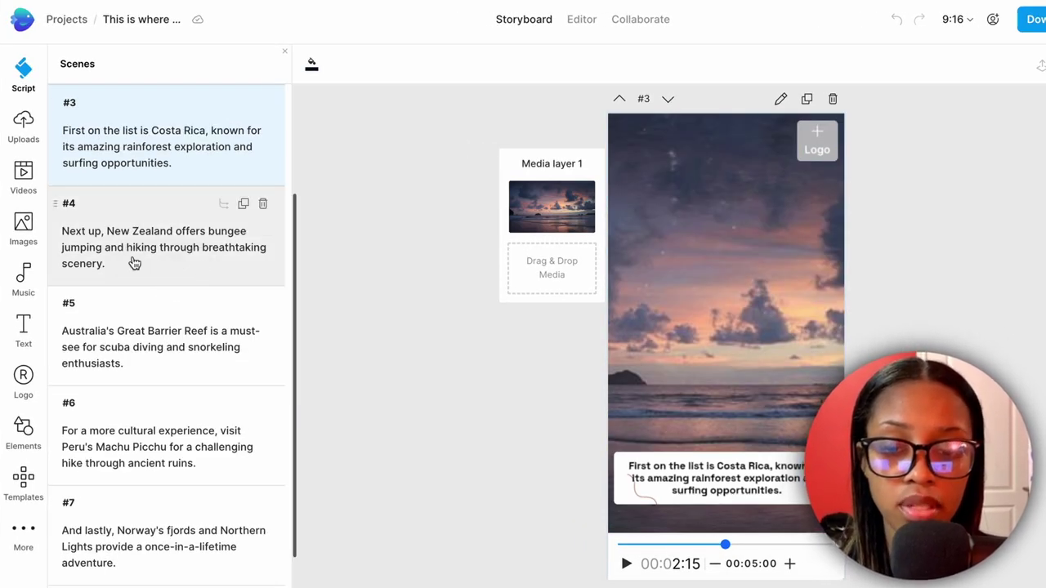
pyautogui.click(137, 265)
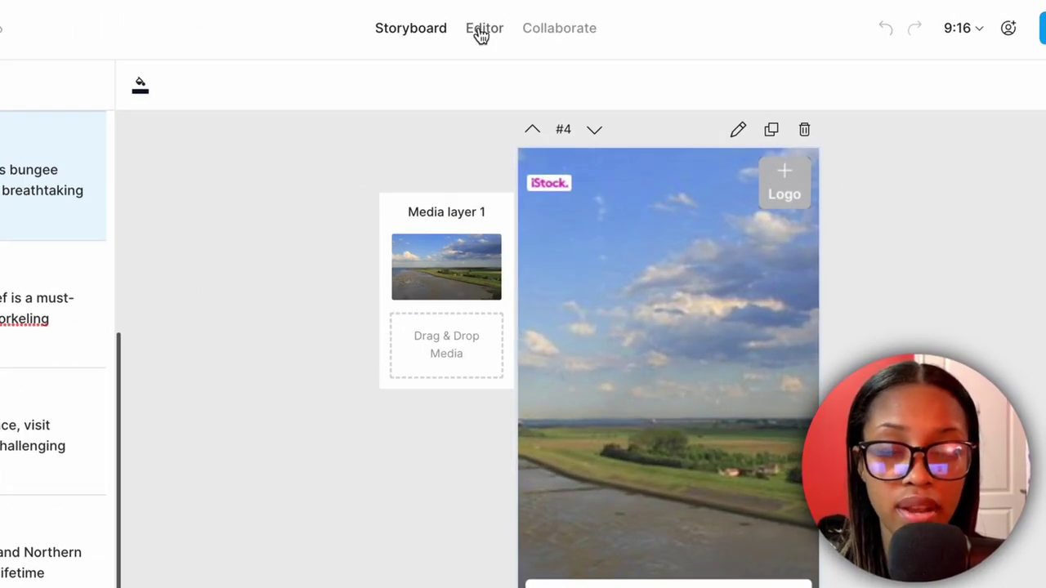
# Switch to the Editor timeline, scrub through the scenes, and show the stock Videos library.
pyautogui.click(482, 31)
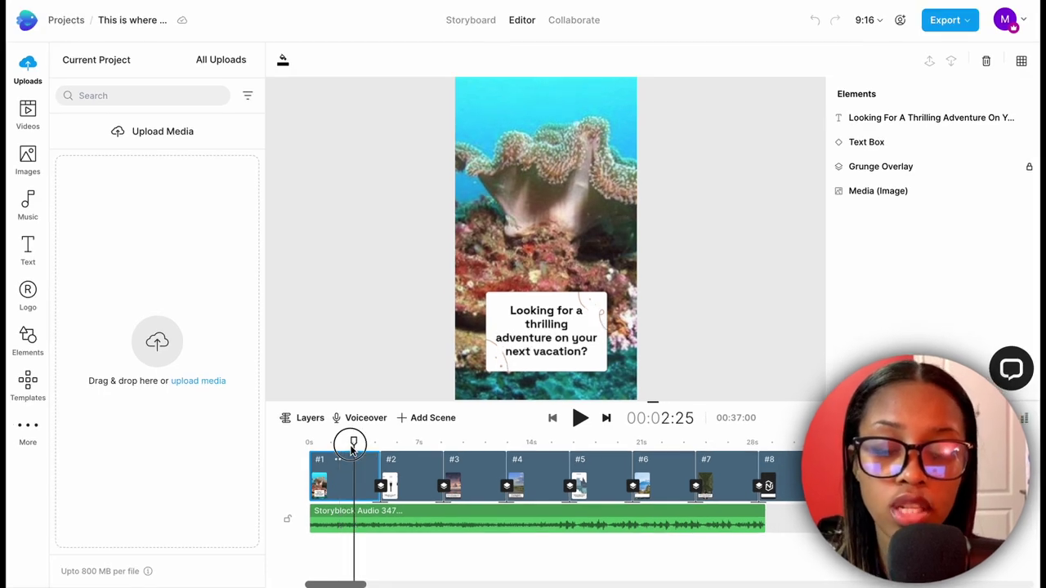
pyautogui.moveTo(352, 448); pyautogui.dragTo(828, 459)
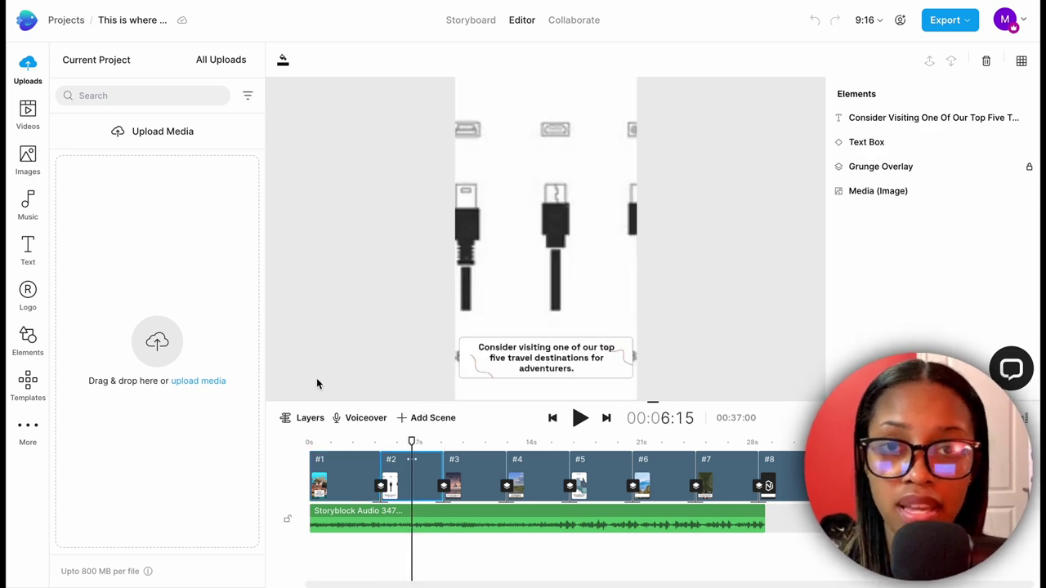
pyautogui.click(28, 114)
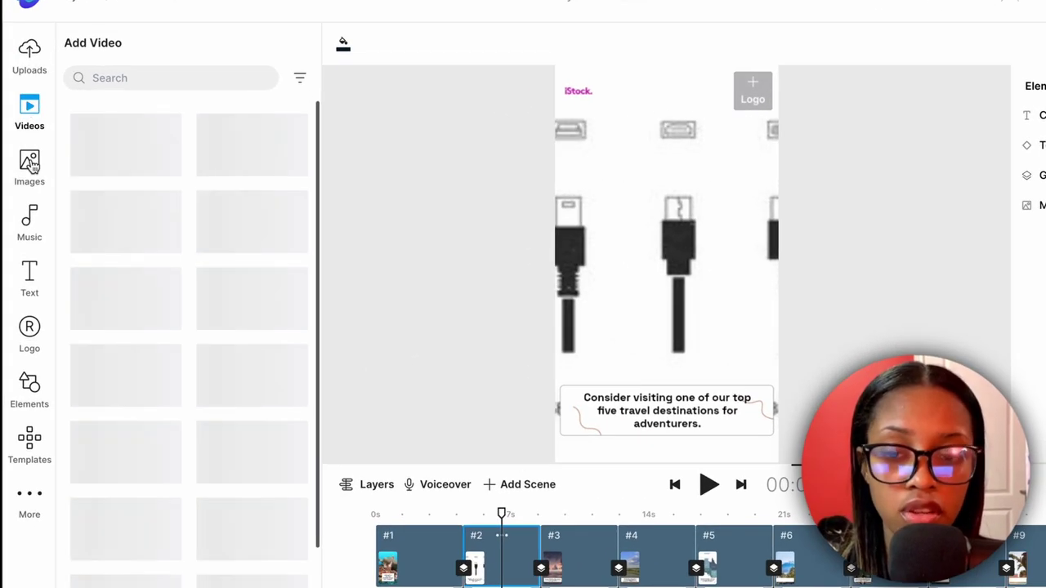
pyautogui.click(28, 112)
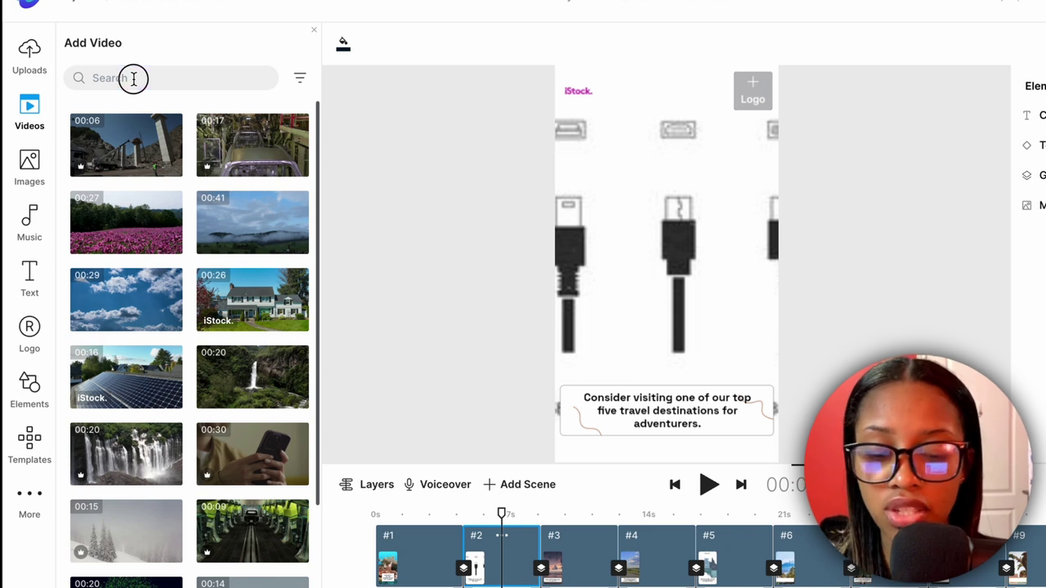
# Search stock videos for 'destination' and replace scene #2 with the airport mother-and-daughter iStock clip.
pyautogui.click(133, 79)
pyautogui.write('des')
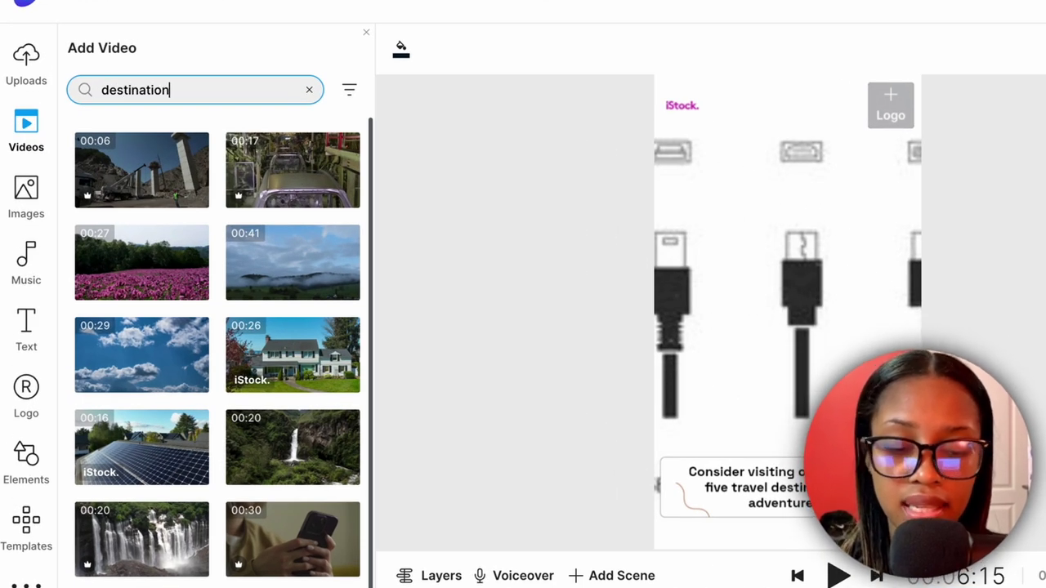
pyautogui.write('tination')
pyautogui.press('Return')
pyautogui.scroll(-4, 210, 408)
pyautogui.scroll(4, 210, 410)
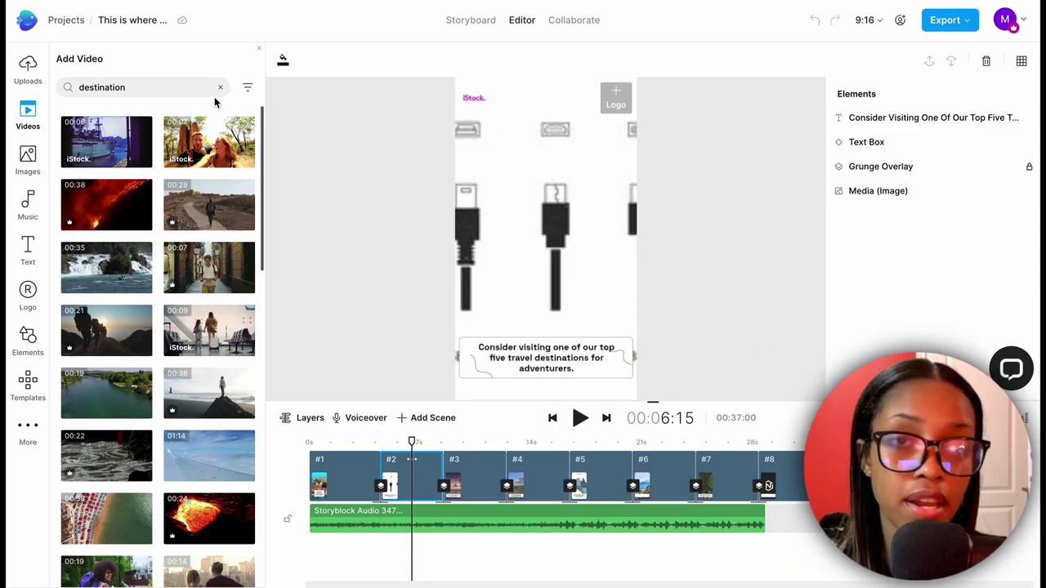
pyautogui.scroll(-3, 262, 285)
pyautogui.scroll(3, 261, 285)
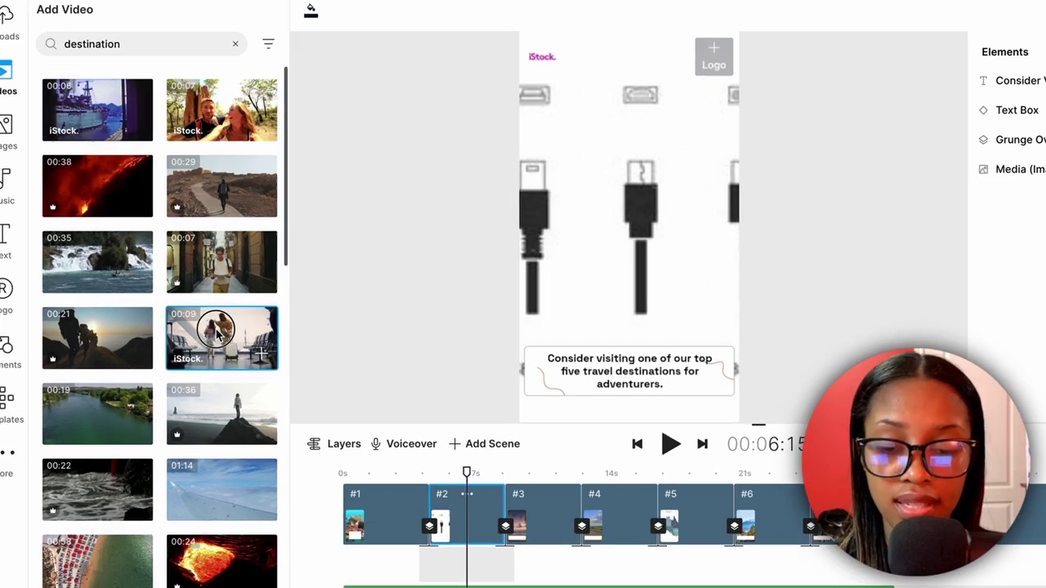
pyautogui.moveTo(217, 331); pyautogui.dragTo(546, 181)
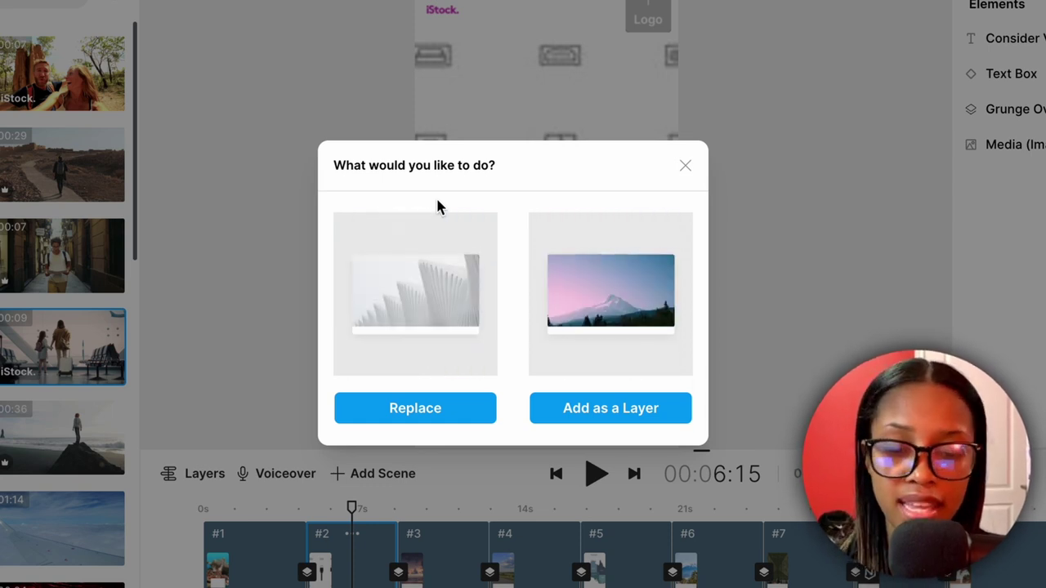
pyautogui.click(422, 412)
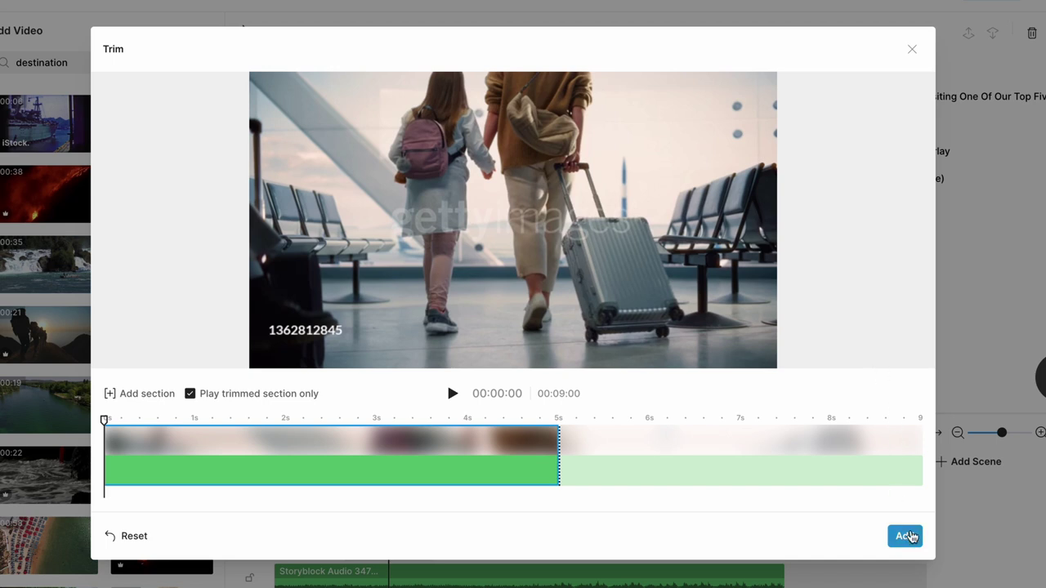
pyautogui.click(904, 536)
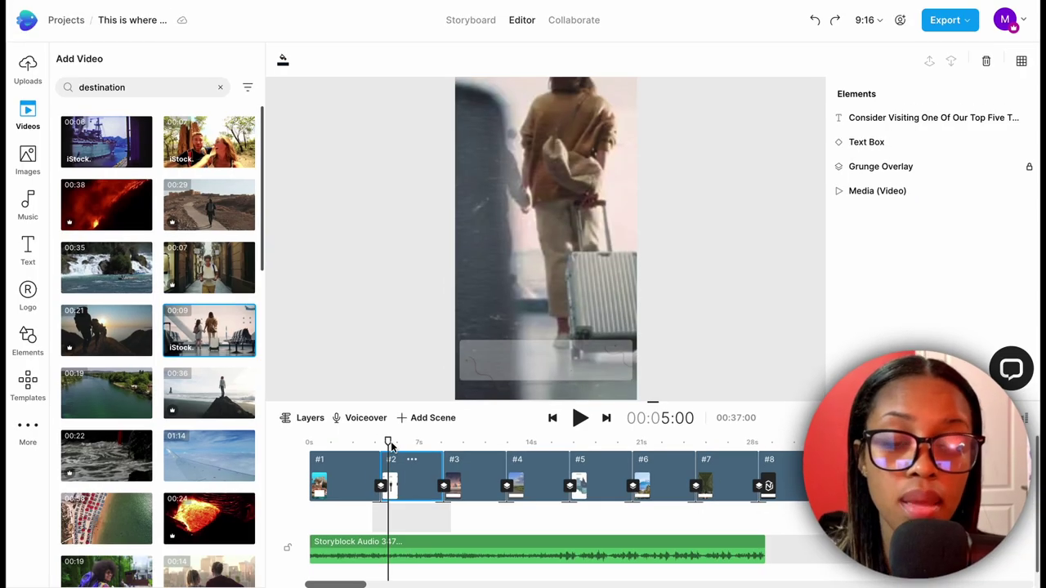
# Review the coral reef, Costa Rica and New Zealand scenes, then rewind to the start.
pyautogui.moveTo(388, 442)
pyautogui.mouseDown()
pyautogui.moveTo(397, 440)
pyautogui.moveTo(370, 440)
pyautogui.mouseUp()
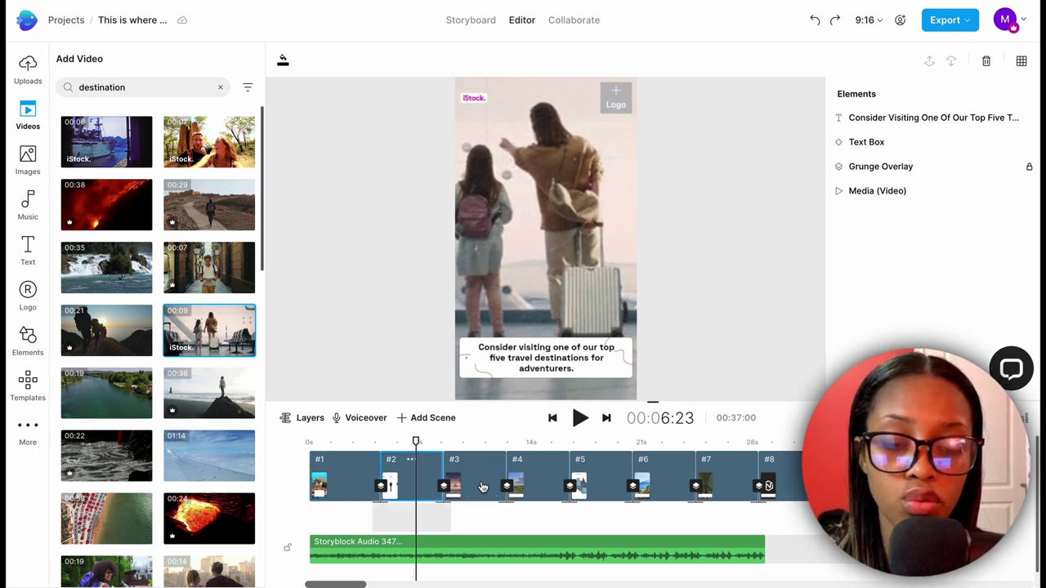
pyautogui.click(482, 487)
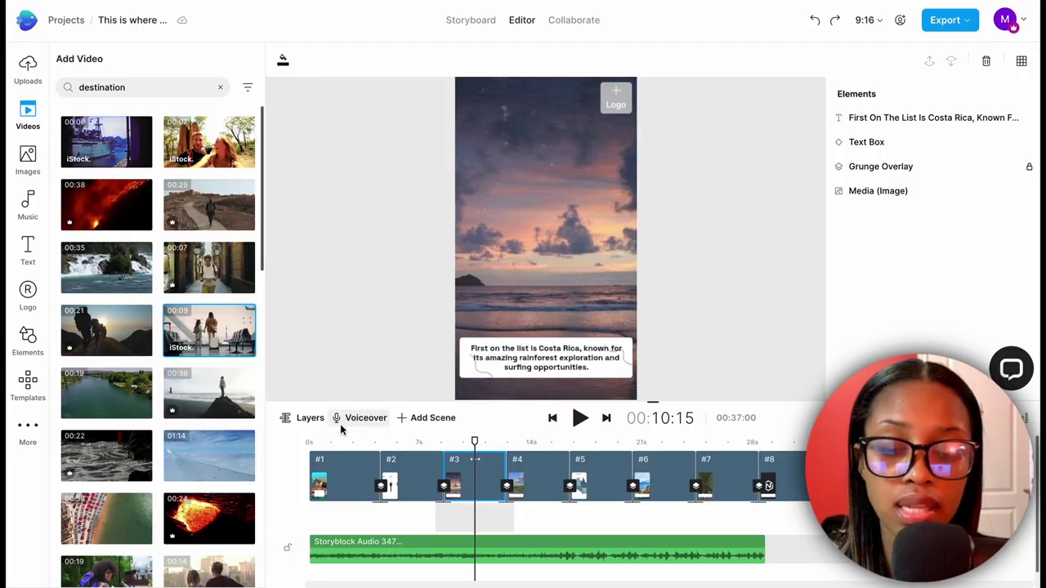
pyautogui.click(351, 442)
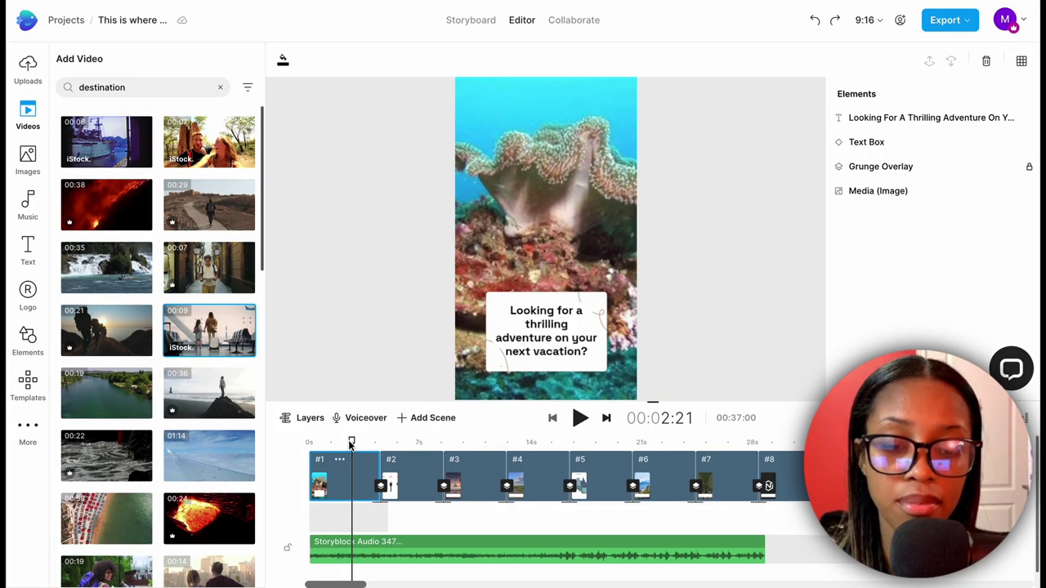
pyautogui.click(536, 442)
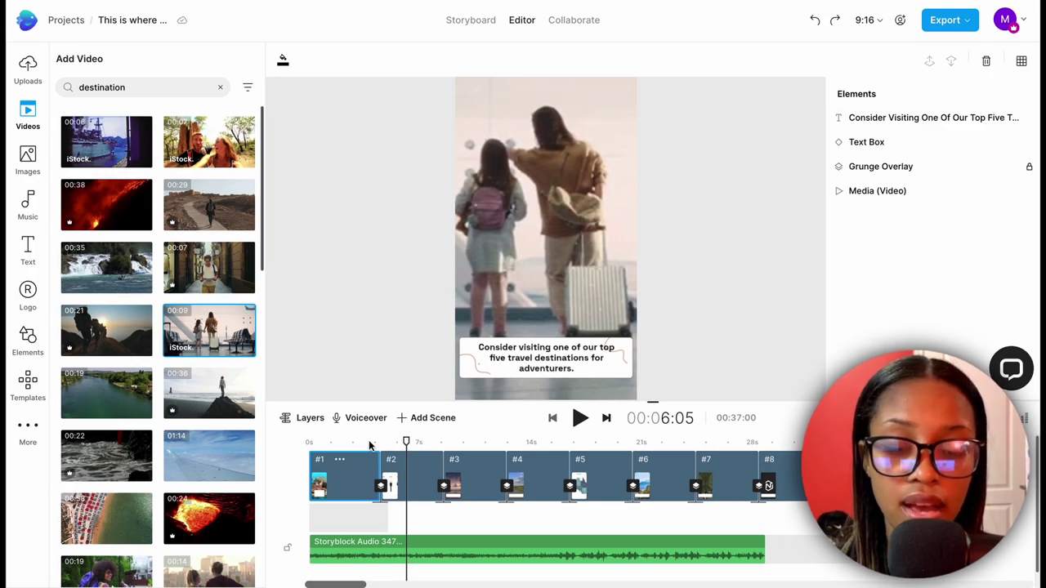
pyautogui.moveTo(369, 446); pyautogui.dragTo(292, 455)
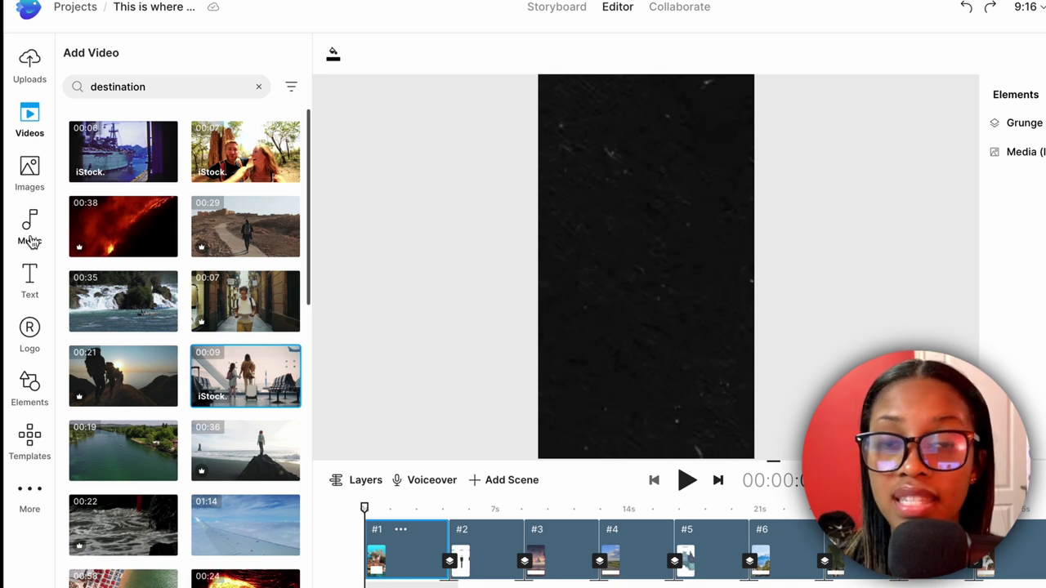
# Add 'Sky Meditation - Acoustic Guitar' from the Relaxing mood as a new music layer.
pyautogui.click(29, 237)
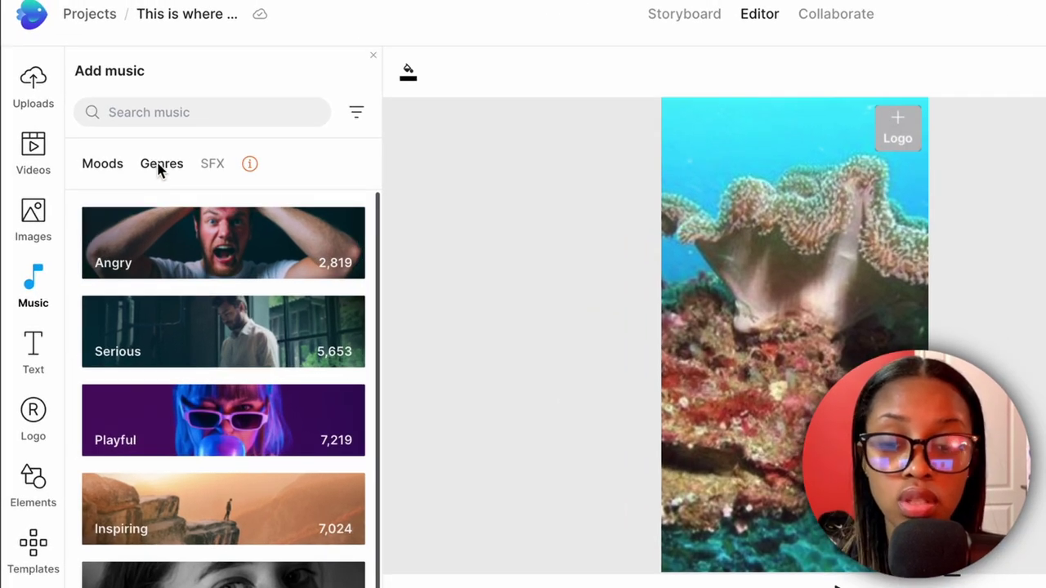
pyautogui.click(133, 128)
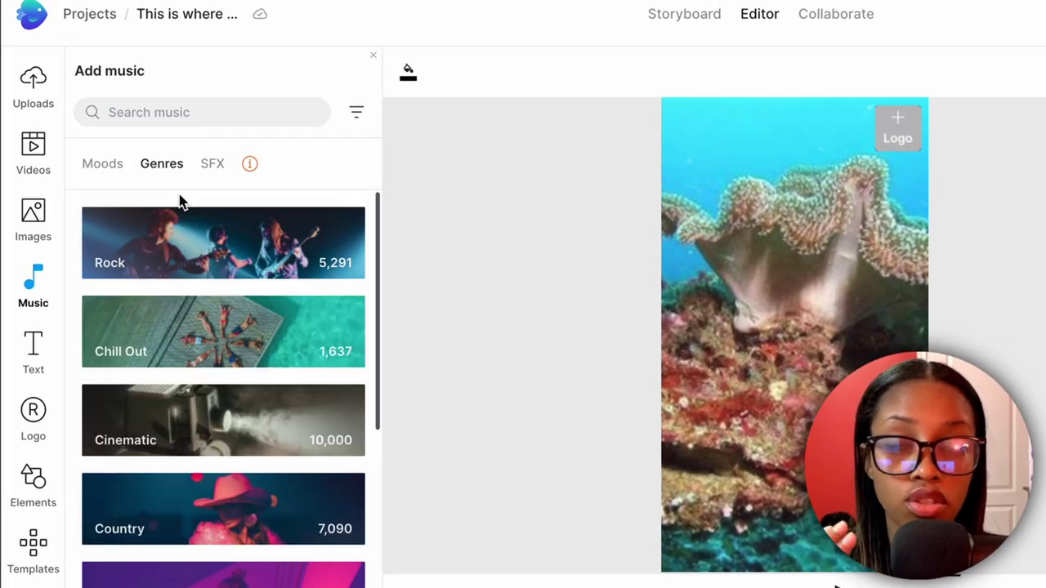
pyautogui.click(210, 168)
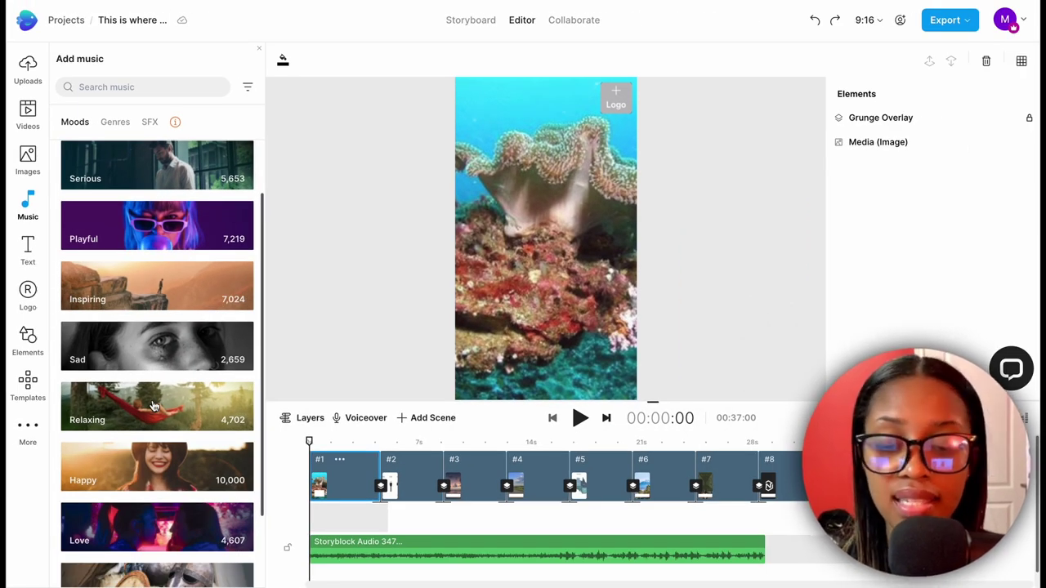
pyautogui.click(169, 410)
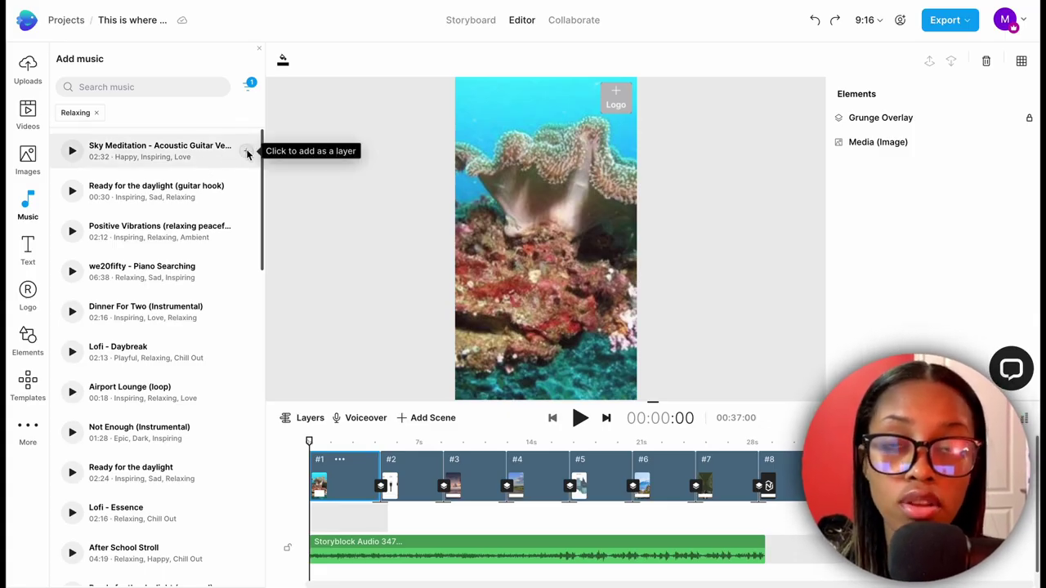
pyautogui.click(248, 155)
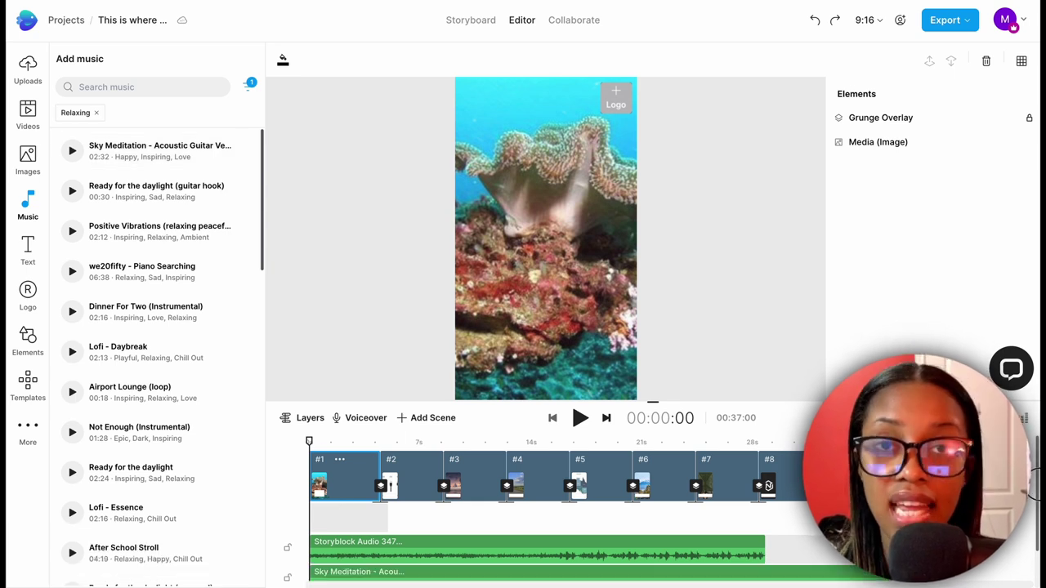
pyautogui.scroll(-2, 1022, 556)
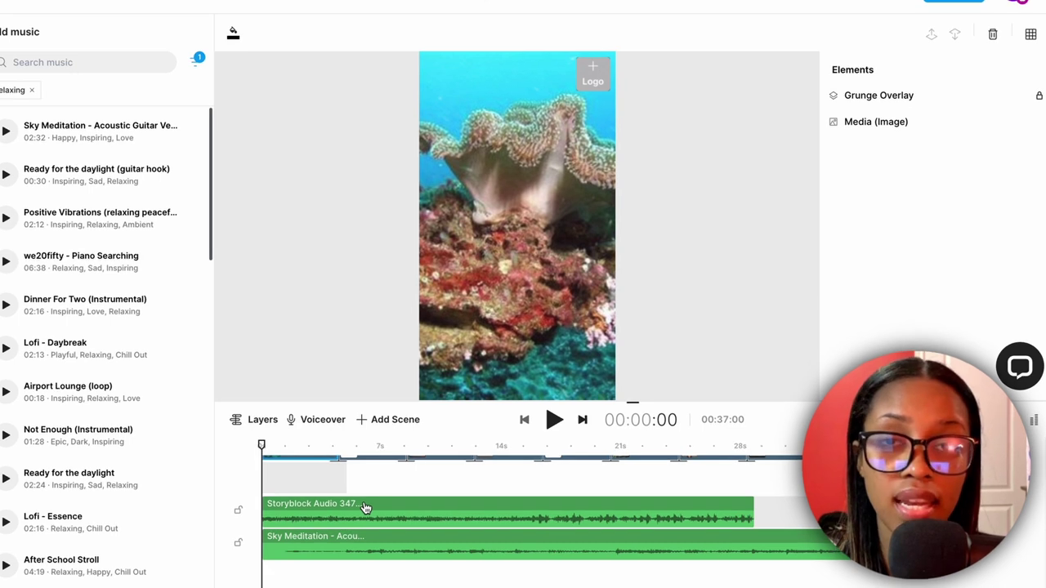
# Delete the Storyblock Audio 34702 clip from the timeline.
pyautogui.click(301, 510)
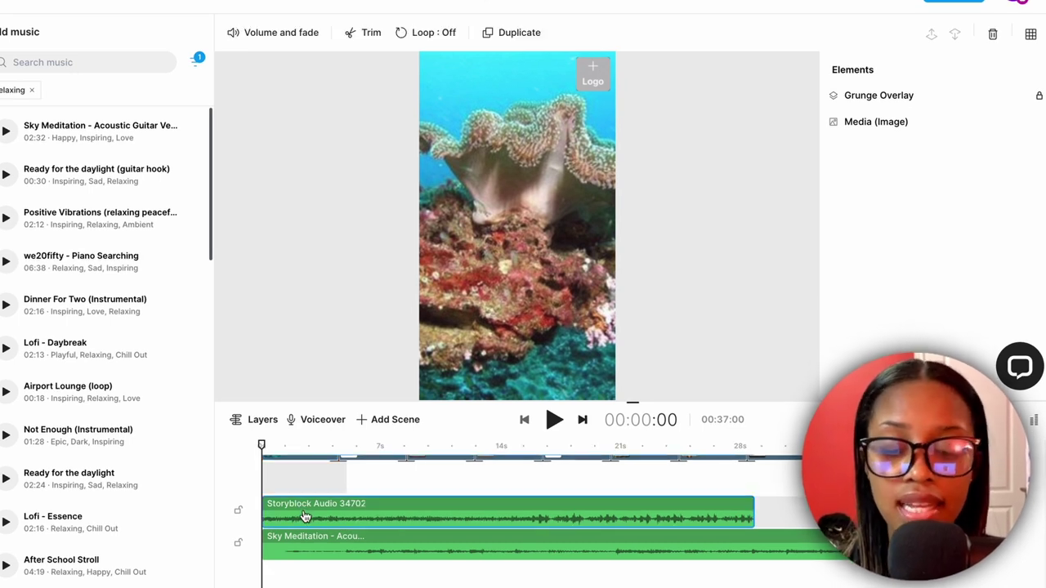
pyautogui.rightClick(308, 512)
pyautogui.click(359, 352)
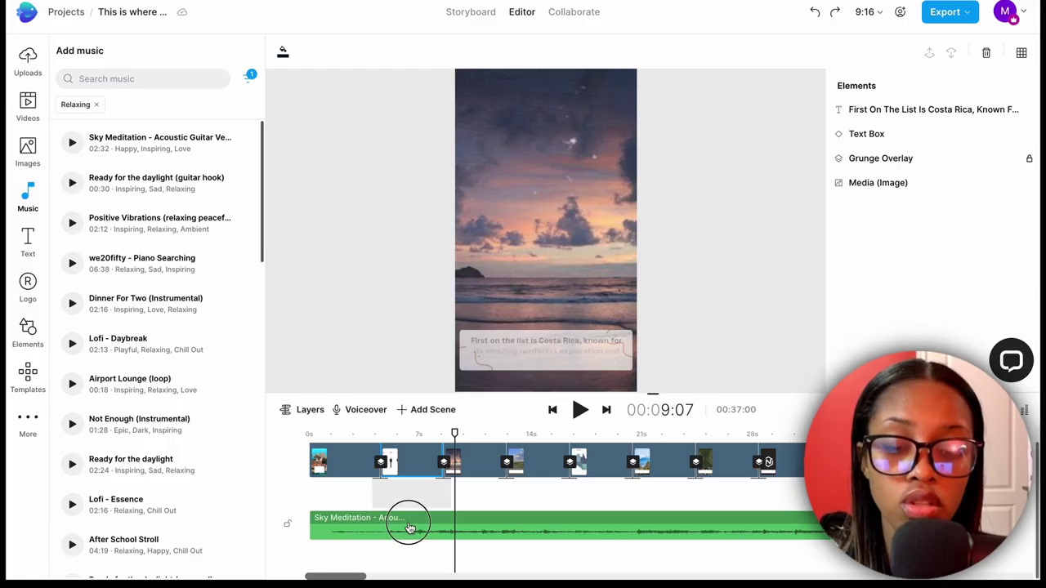
# Lower the Sky Meditation volume to -30.6 dB and play back to check the level.
pyautogui.click(410, 528)
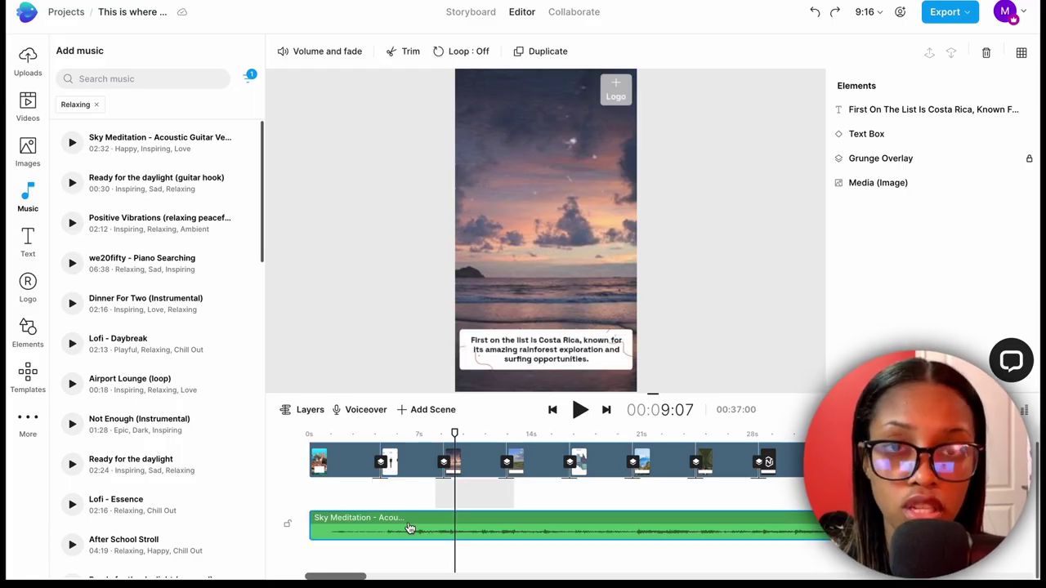
pyautogui.click(315, 52)
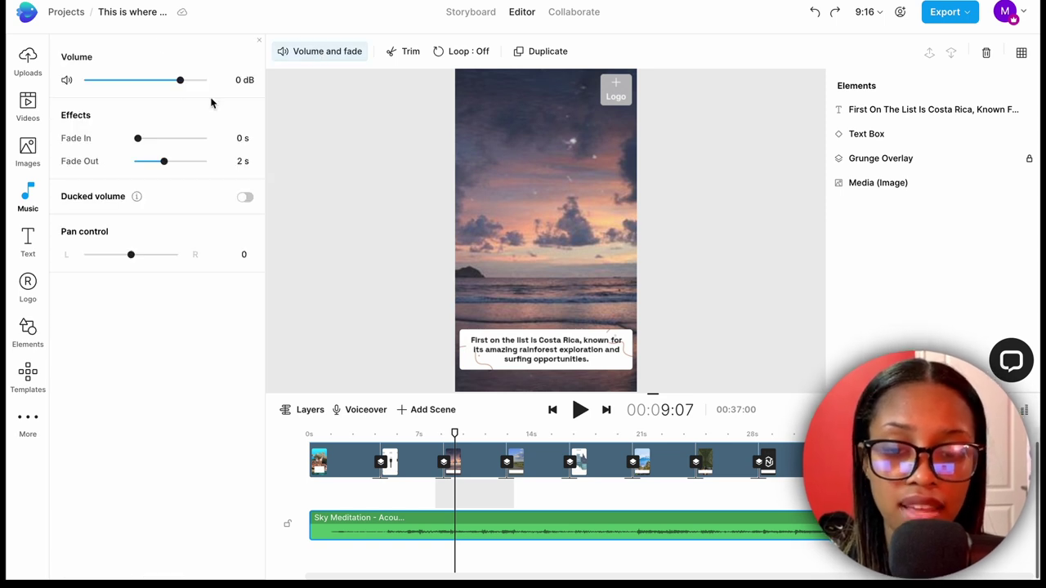
pyautogui.moveTo(181, 86); pyautogui.dragTo(148, 88)
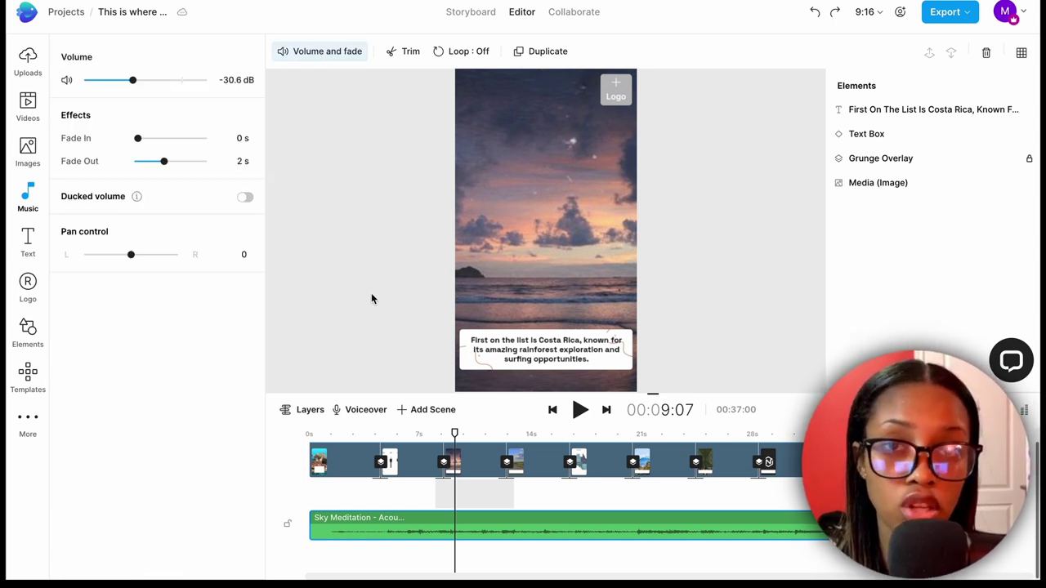
pyautogui.click(437, 434)
pyautogui.press('space')
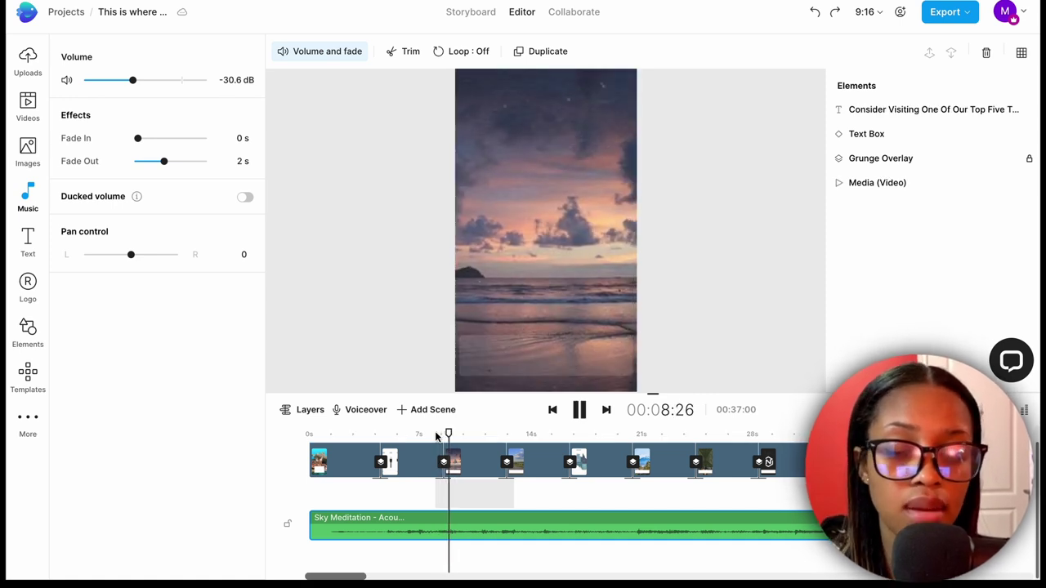
pyautogui.press('space')
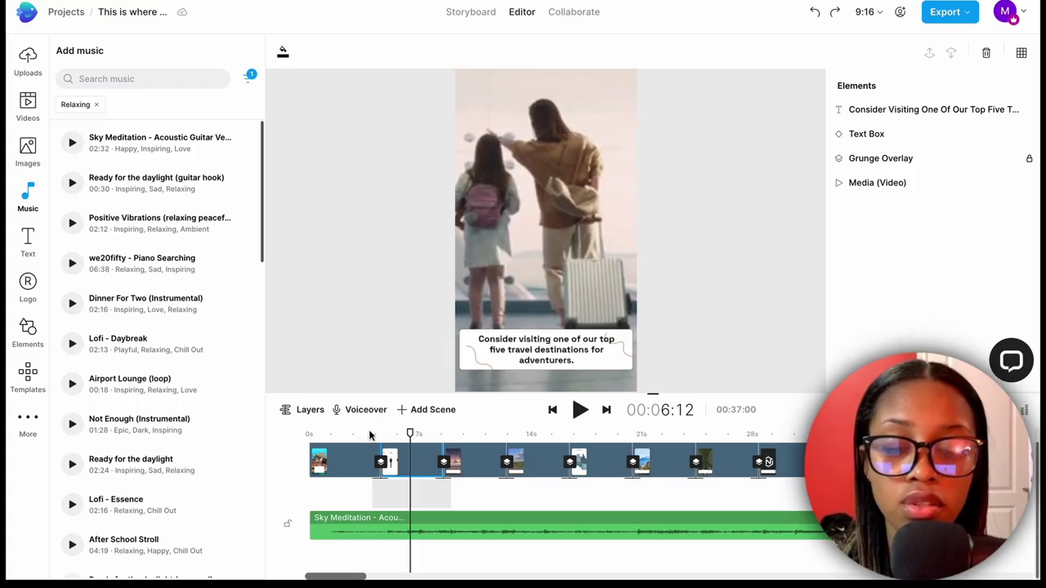
pyautogui.moveTo(369, 435); pyautogui.dragTo(296, 445)
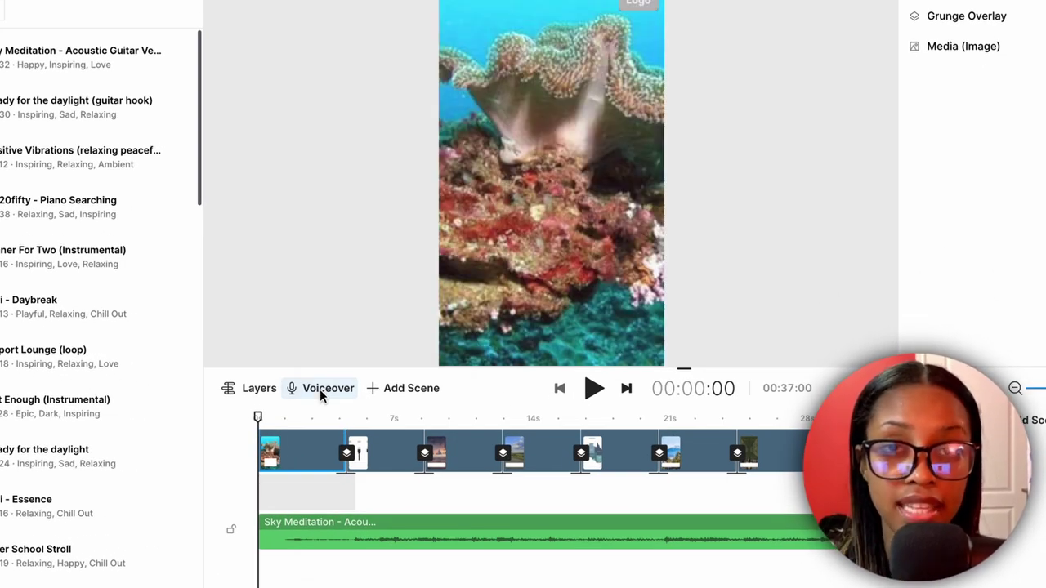
# Create a Realistic (New) US English text-to-speech voiceover in Sophie's voice for all scenes.
pyautogui.click(319, 388)
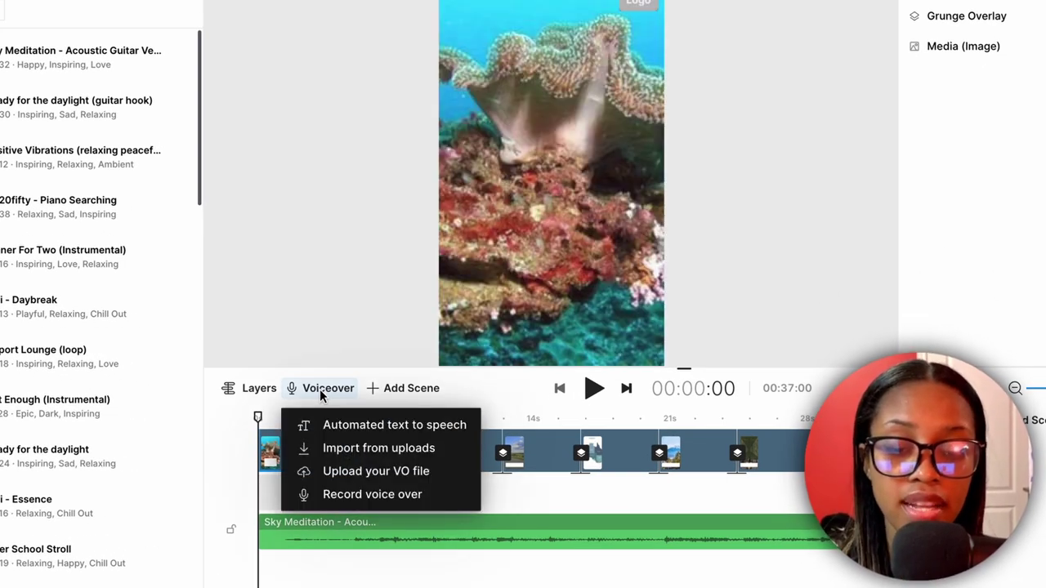
pyautogui.click(357, 428)
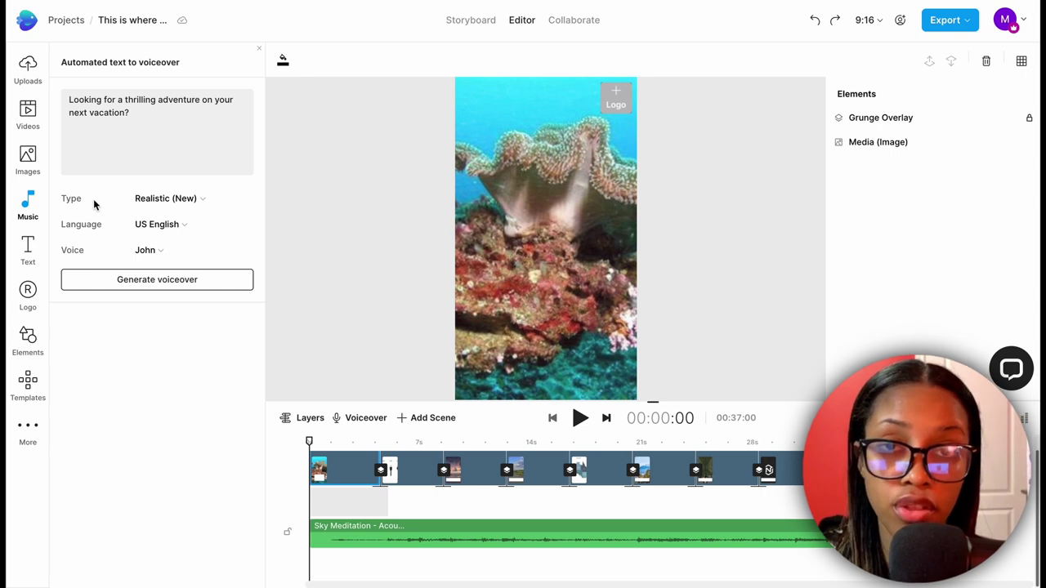
pyautogui.click(237, 200)
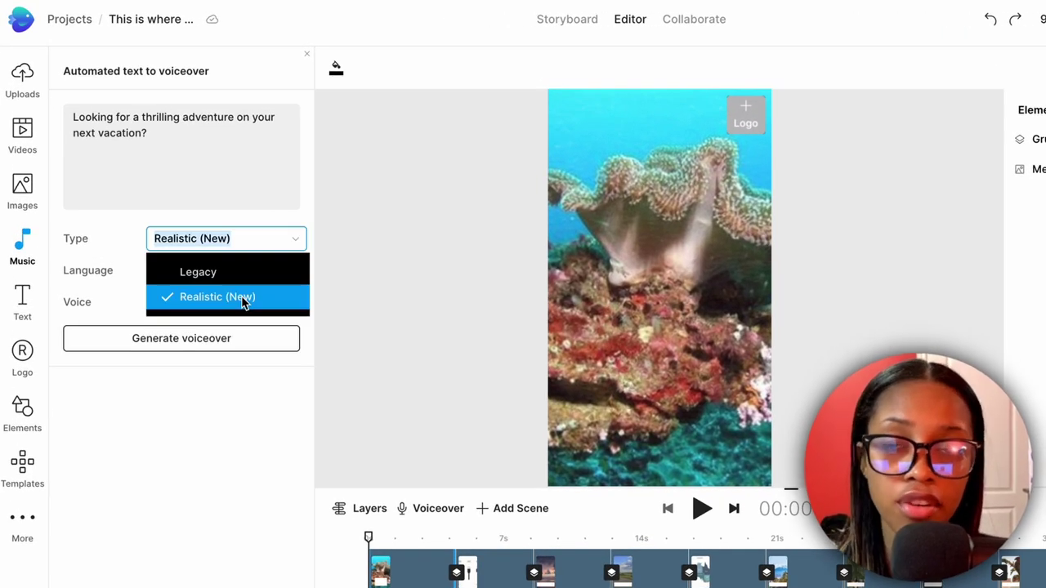
pyautogui.click(223, 236)
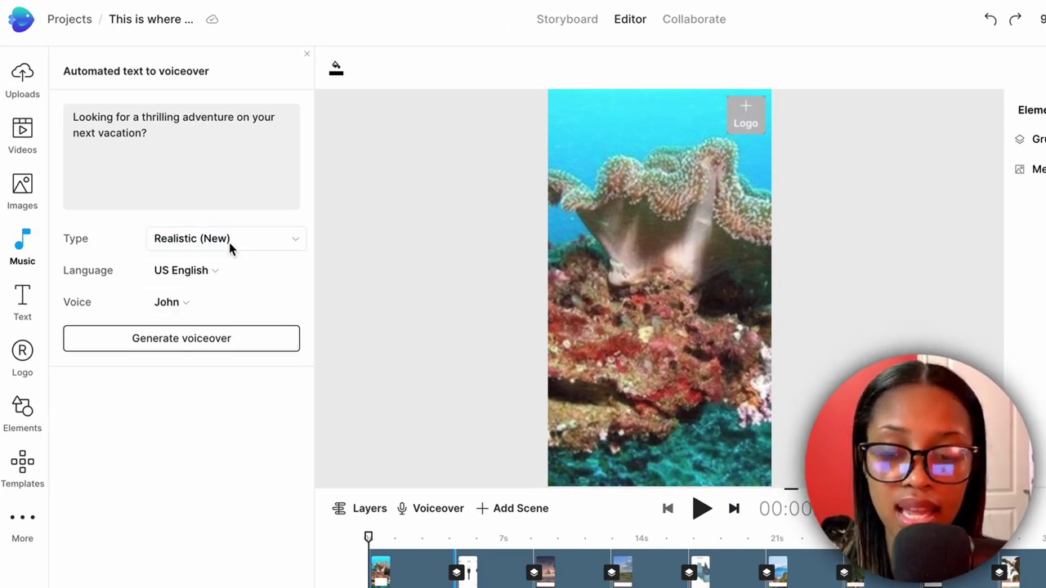
pyautogui.click(196, 271)
pyautogui.click(119, 470)
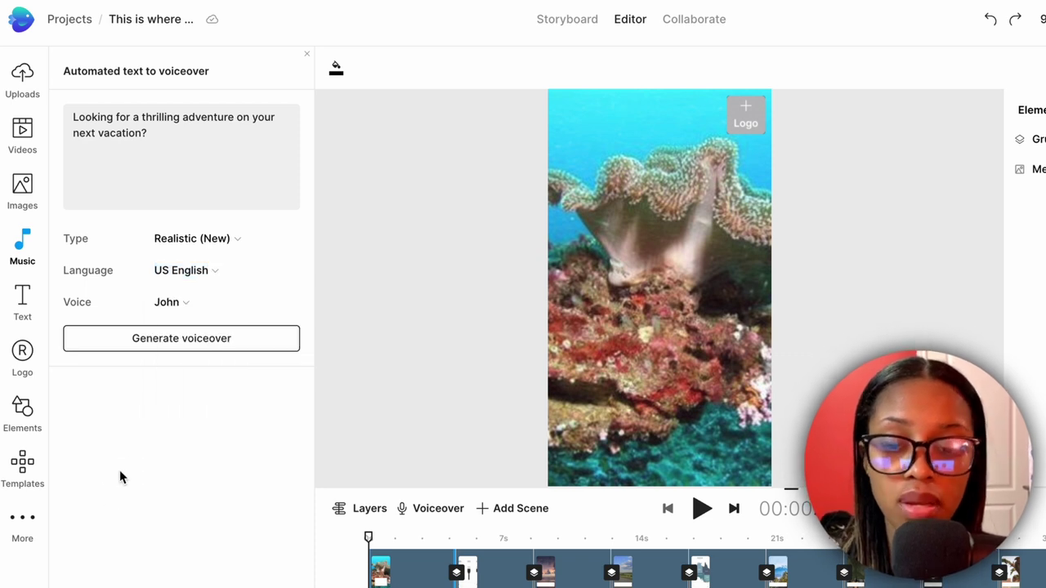
pyautogui.click(219, 302)
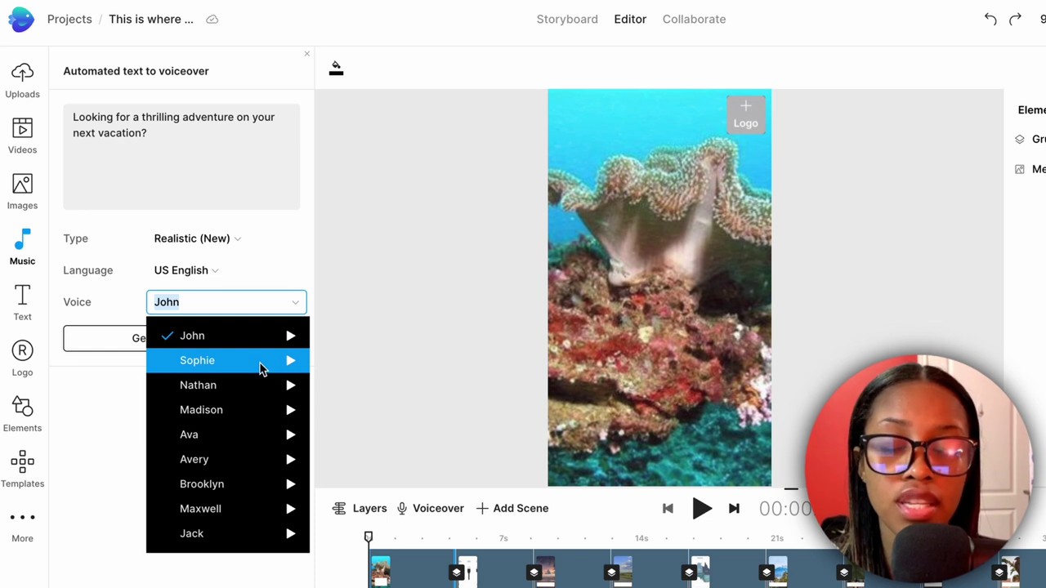
pyautogui.click(233, 372)
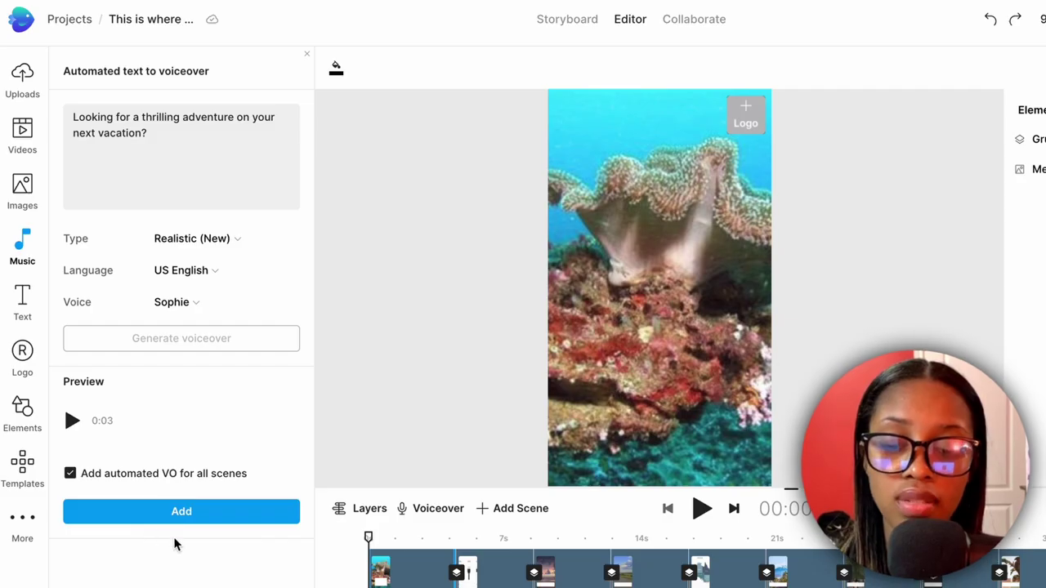
pyautogui.click(178, 512)
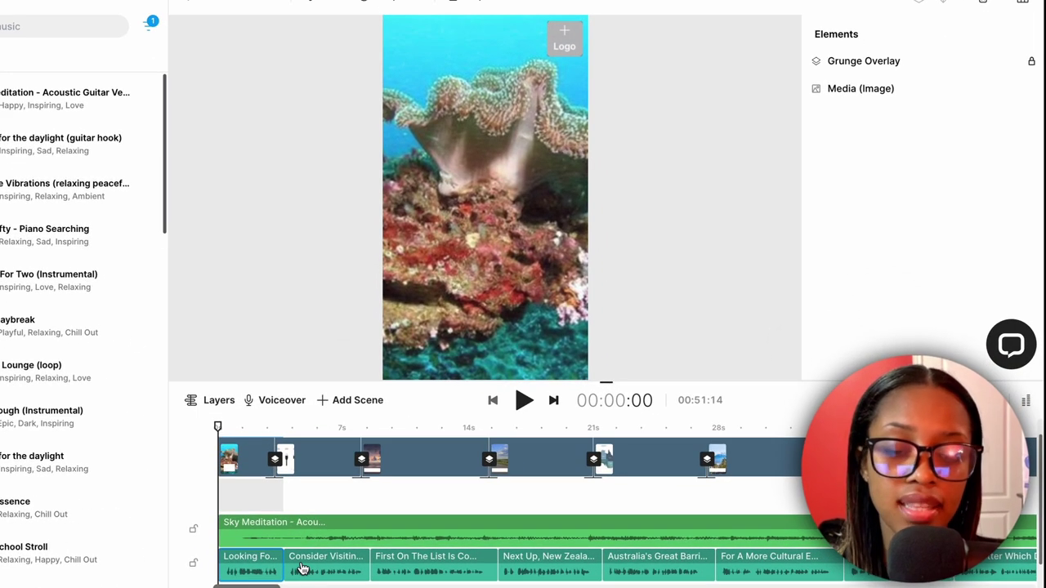
# Scroll the timeline to check the Sophie voiceover clips under each of the seven scenes.
pyautogui.hscroll(5, 302, 568)
pyautogui.hscroll(-5, 303, 568)
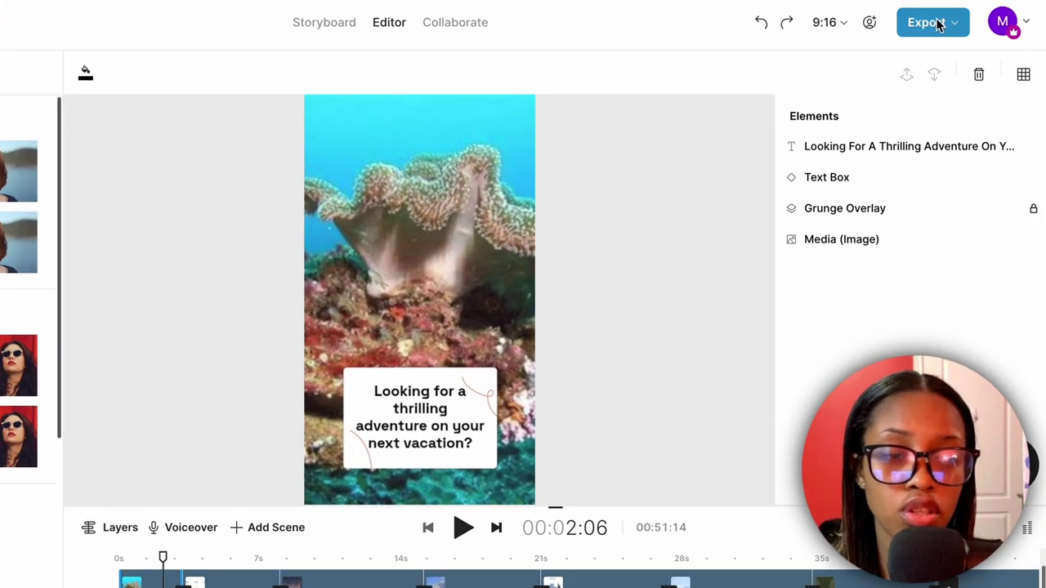
# Export the video at 1080p Full HD quality.
pyautogui.click(930, 25)
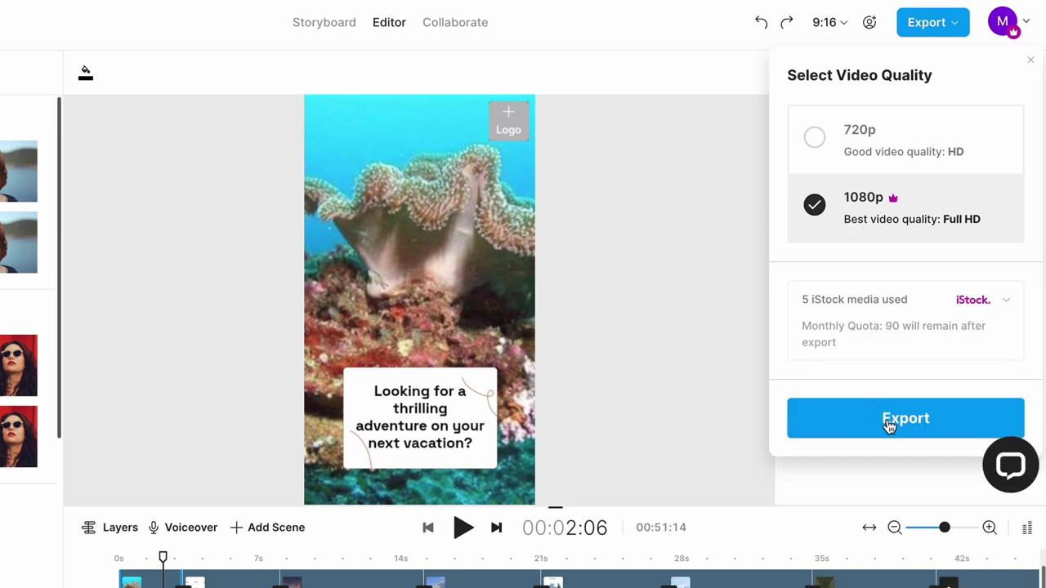
pyautogui.click(888, 423)
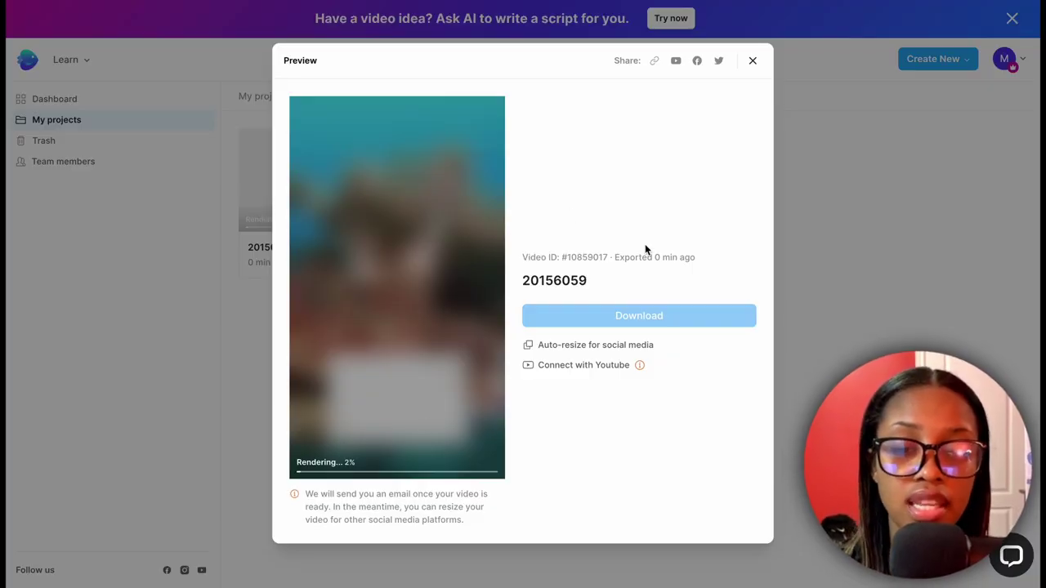